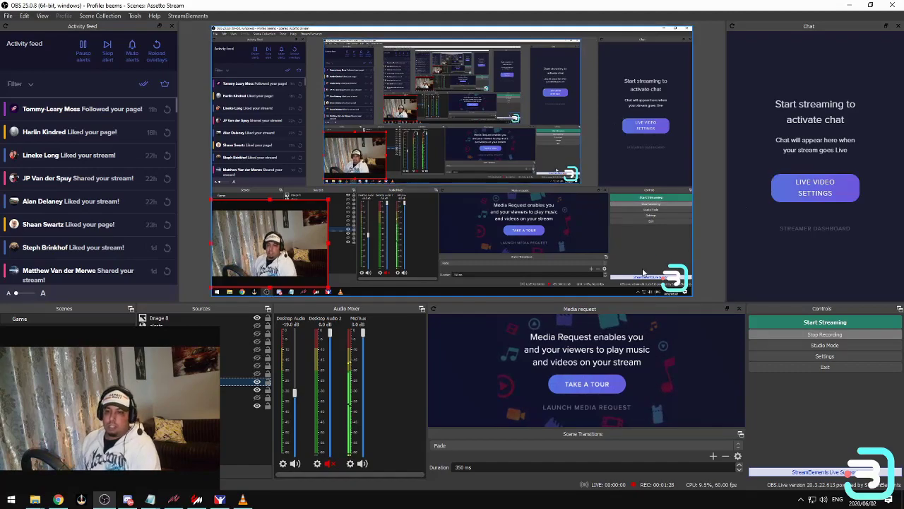
Switch to Chrome and review the Logitech G27 and G920 download pages and the Content Manager page.
{"action": "left_click", "coordinate": [58, 500]}
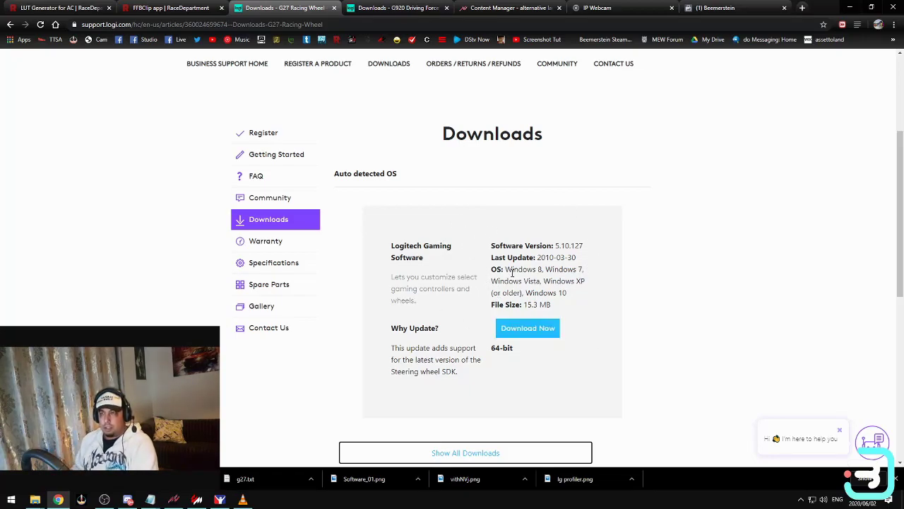
{"action": "key", "text": "ctrl+Tab"}
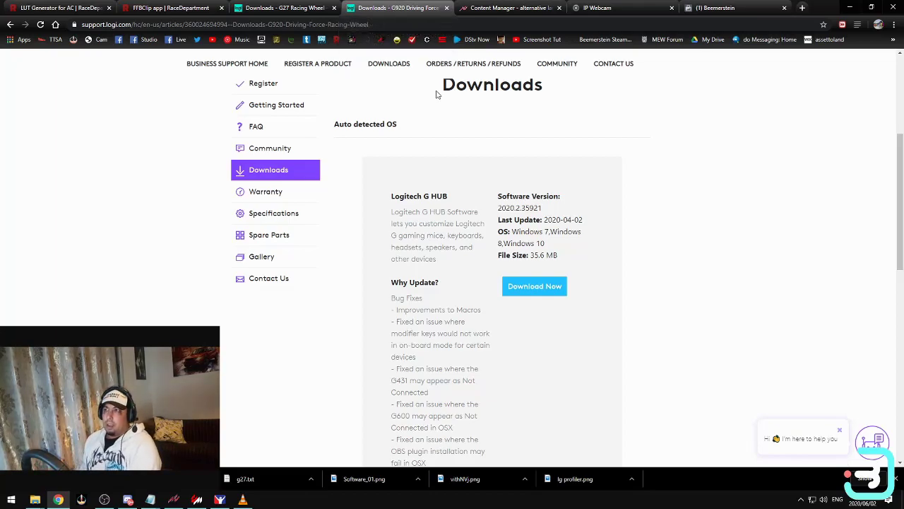
{"action": "left_click", "coordinate": [484, 7]}
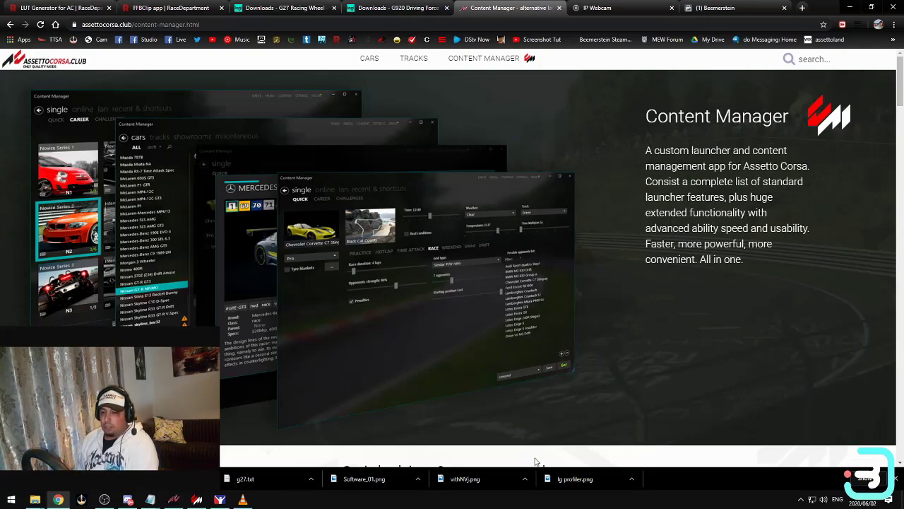
{"action": "left_click", "coordinate": [103, 500]}
{"action": "left_click", "coordinate": [103, 501]}
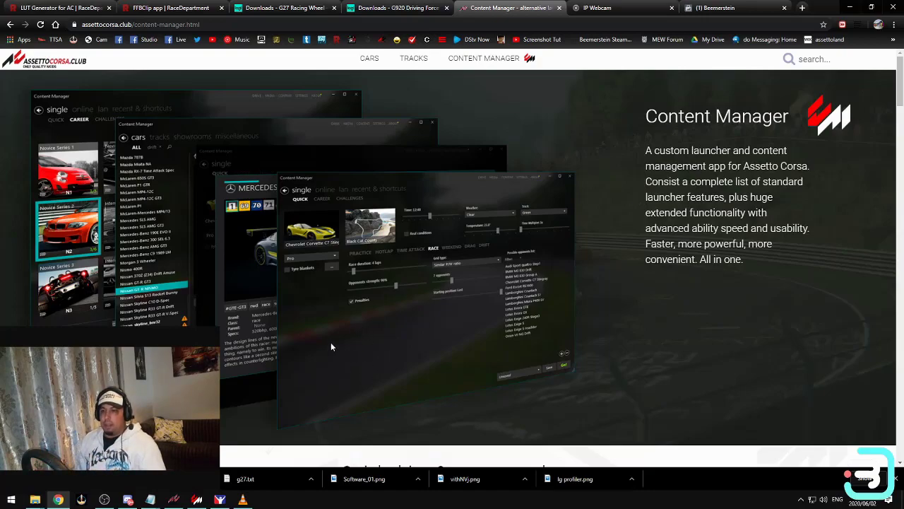
Switch to Content Manager and look over its online server list and single-player quick drive setup.
{"action": "mouse_move", "coordinate": [199, 502]}
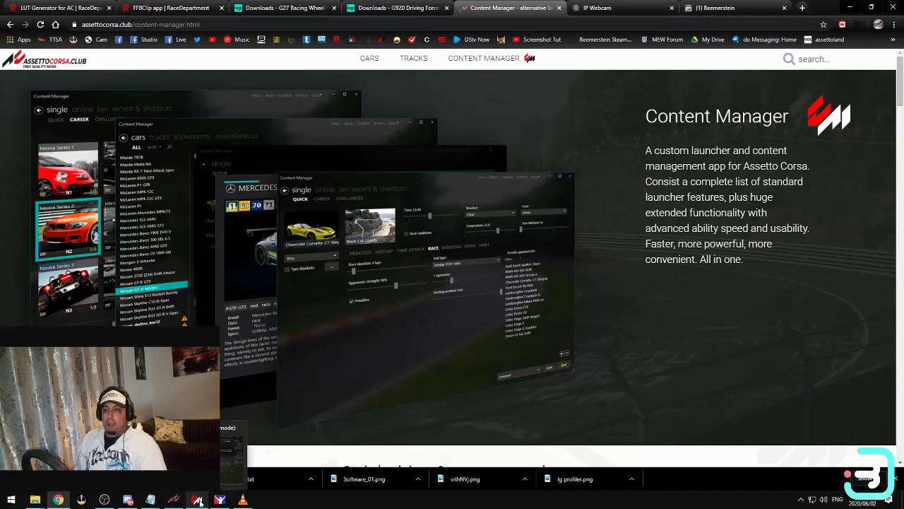
{"action": "left_click", "coordinate": [200, 503]}
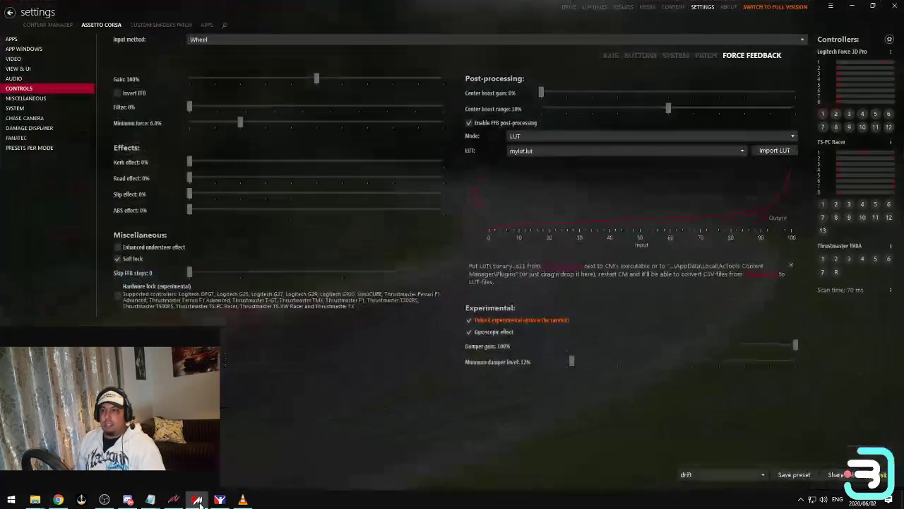
{"action": "left_click", "coordinate": [569, 8]}
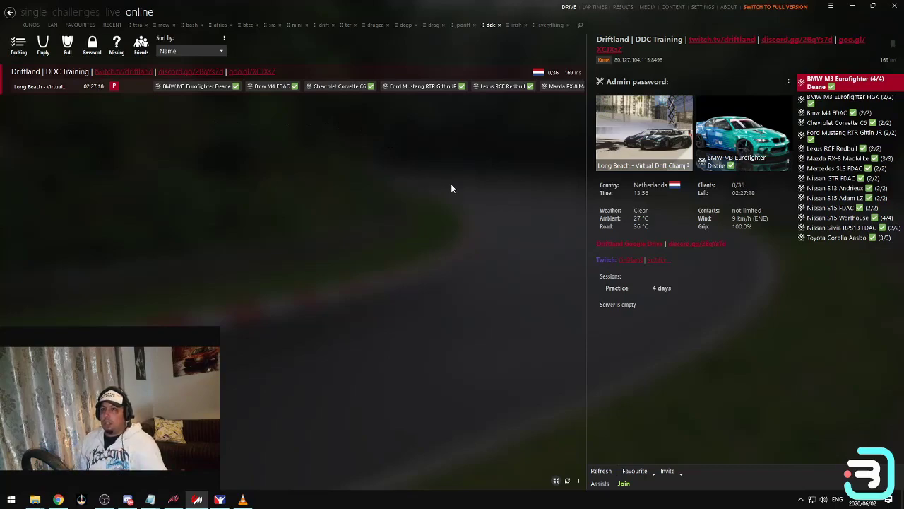
{"action": "left_click", "coordinate": [39, 20]}
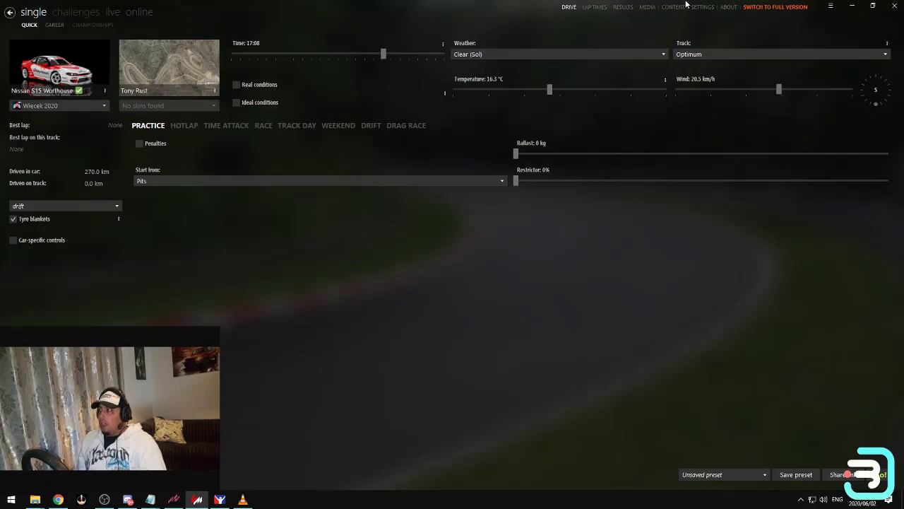
{"action": "left_click", "coordinate": [855, 6]}
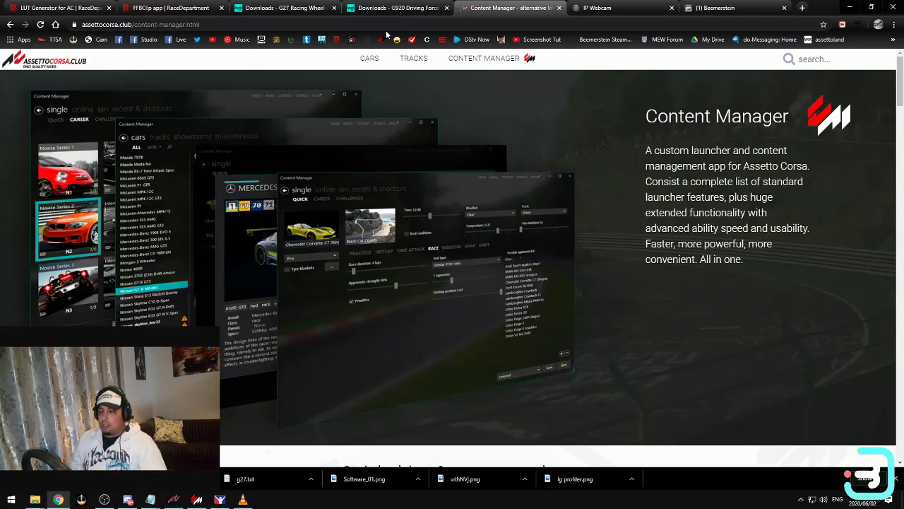
Switch to iRacing Force Feedback Test and run Step Log 2 (linear force test) on the TS-PC Racer wheel.
{"action": "left_click", "coordinate": [219, 500]}
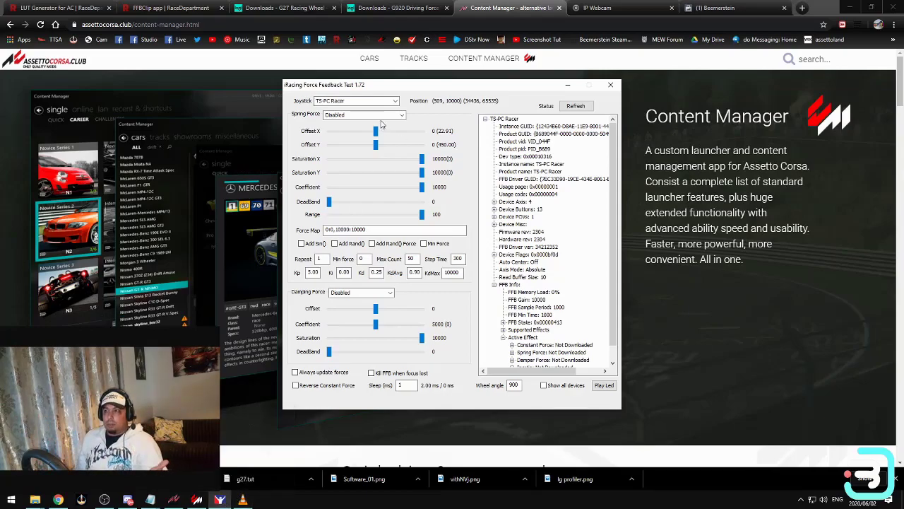
{"action": "left_click", "coordinate": [404, 117]}
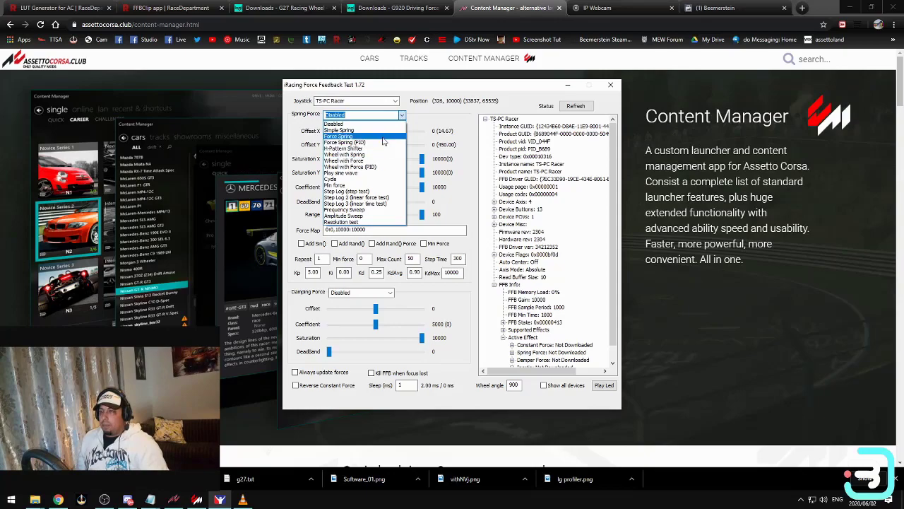
{"action": "left_click", "coordinate": [394, 201]}
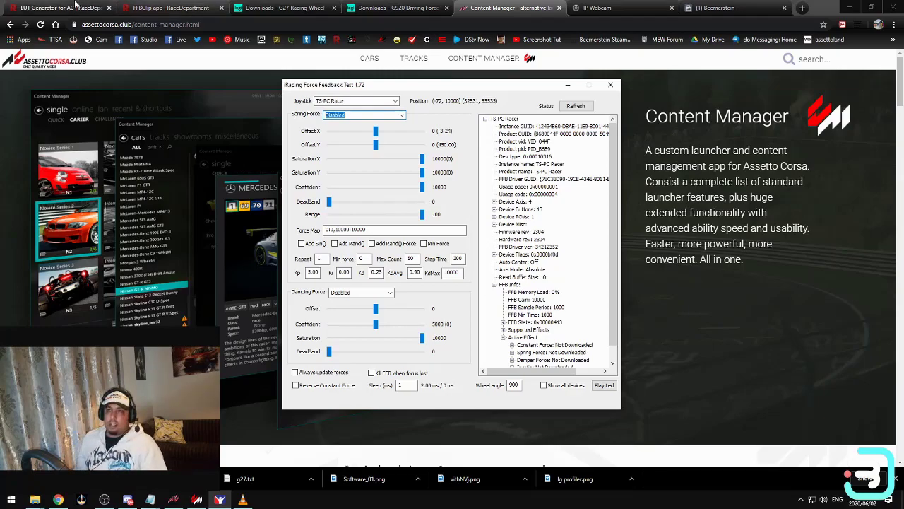
Look at the LUT Generator and FFBClip pages on RaceDepartment, and launch LUTGenerator from its folder.
{"action": "left_click", "coordinate": [46, 9]}
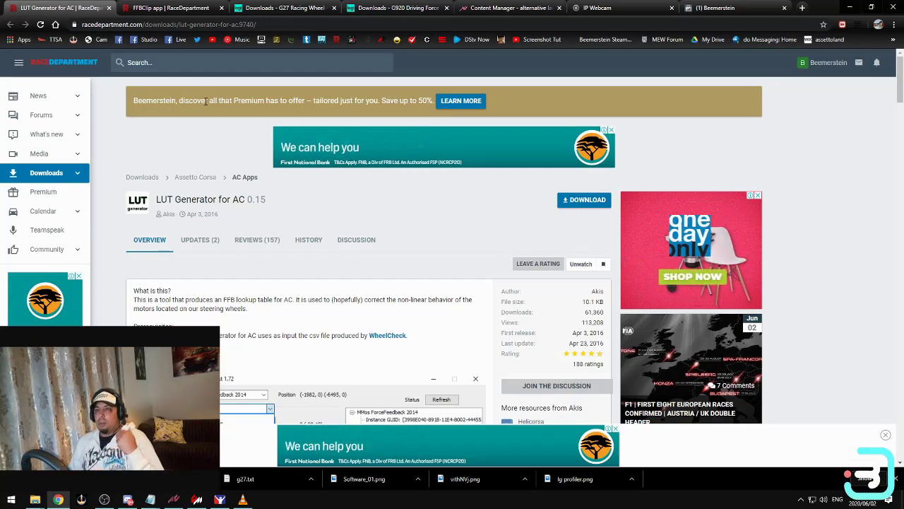
{"action": "left_click", "coordinate": [169, 7]}
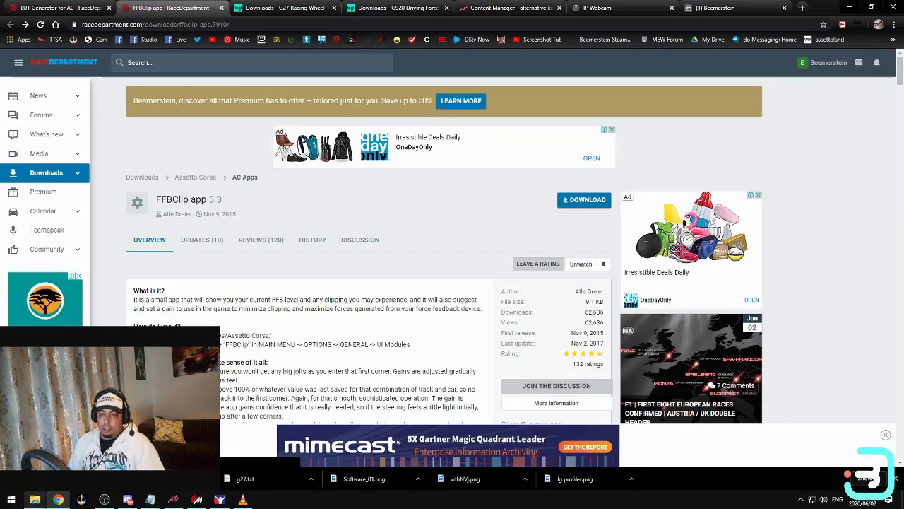
{"action": "left_click", "coordinate": [37, 501]}
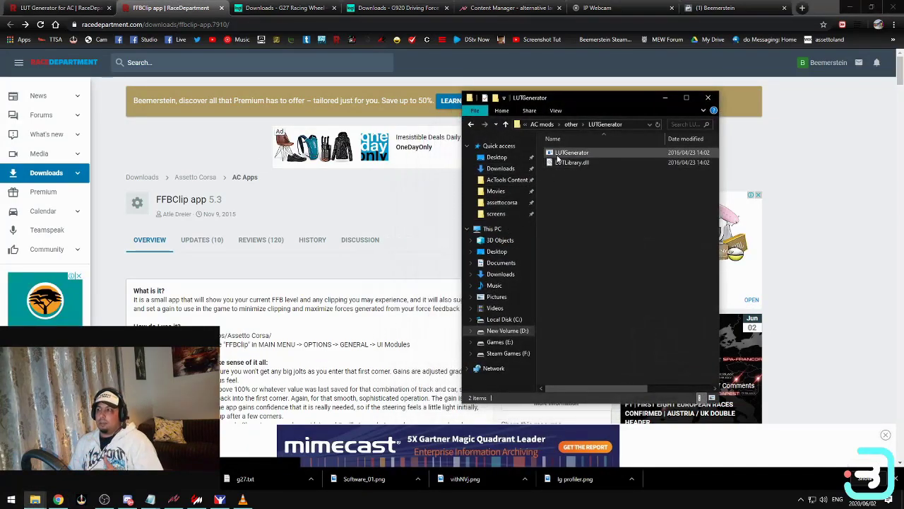
{"action": "left_click", "coordinate": [558, 154]}
{"action": "double_click", "coordinate": [559, 154]}
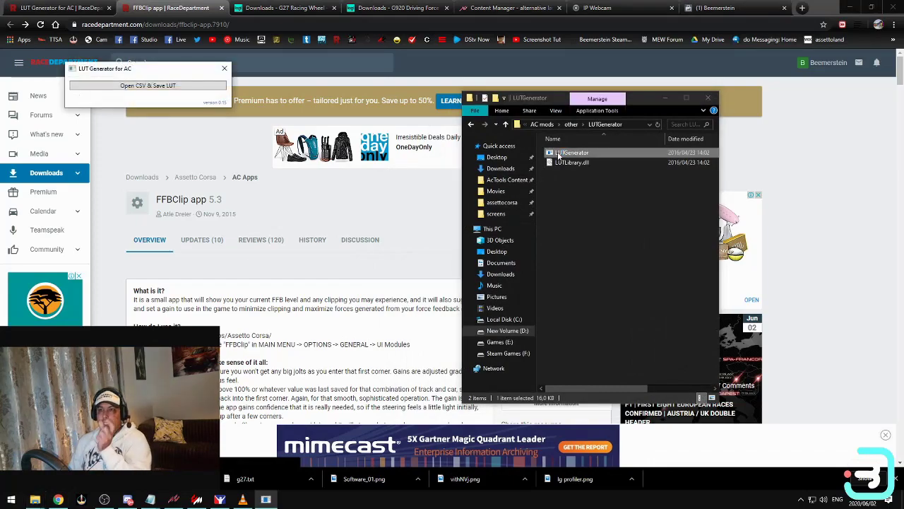
{"action": "left_click", "coordinate": [149, 87]}
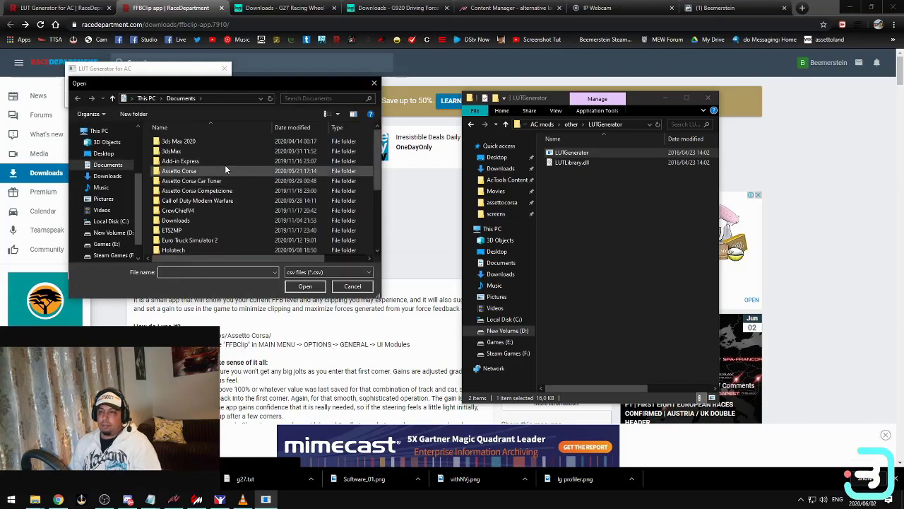
{"action": "scroll", "coordinate": [226, 168], "scroll_direction": "down", "scroll_amount": 4}
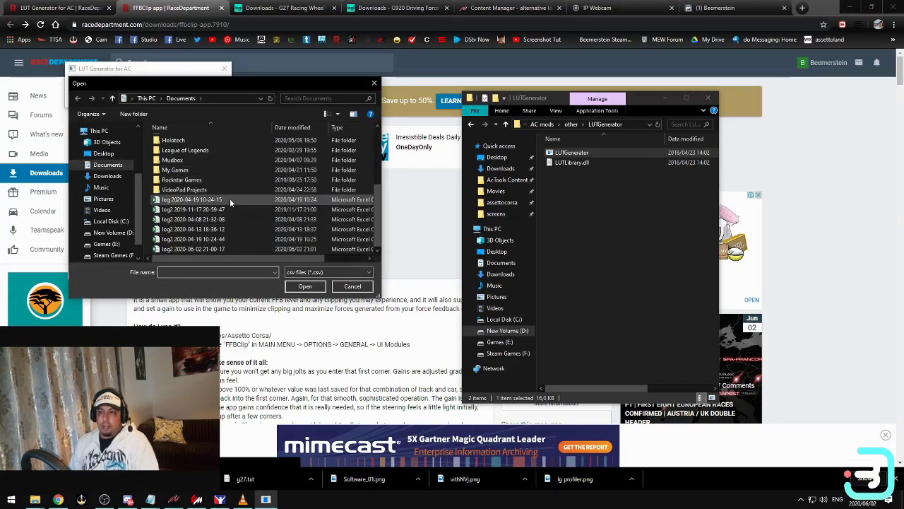
{"action": "left_click", "coordinate": [239, 251]}
{"action": "left_click", "coordinate": [300, 287]}
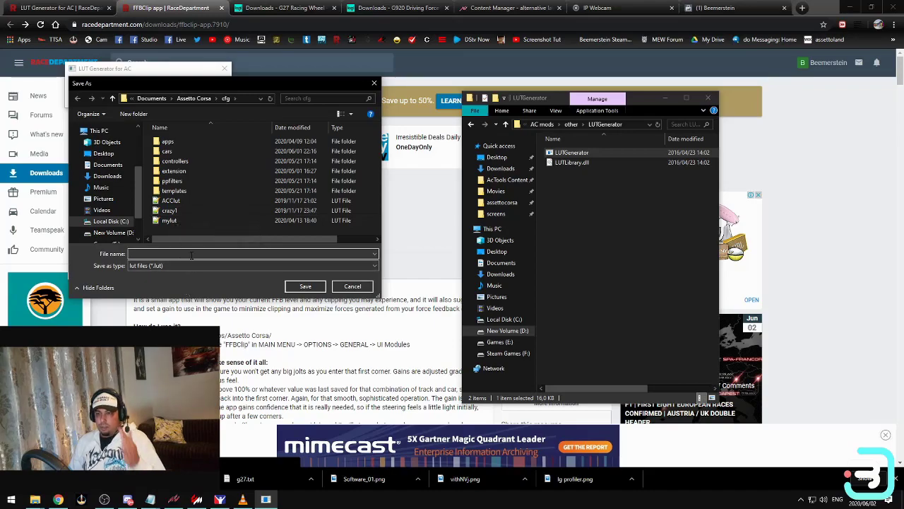
Save the generated lookup table as tspc in the cfg folder of Documents > Assetto Corsa.
{"action": "type", "text": "m"}
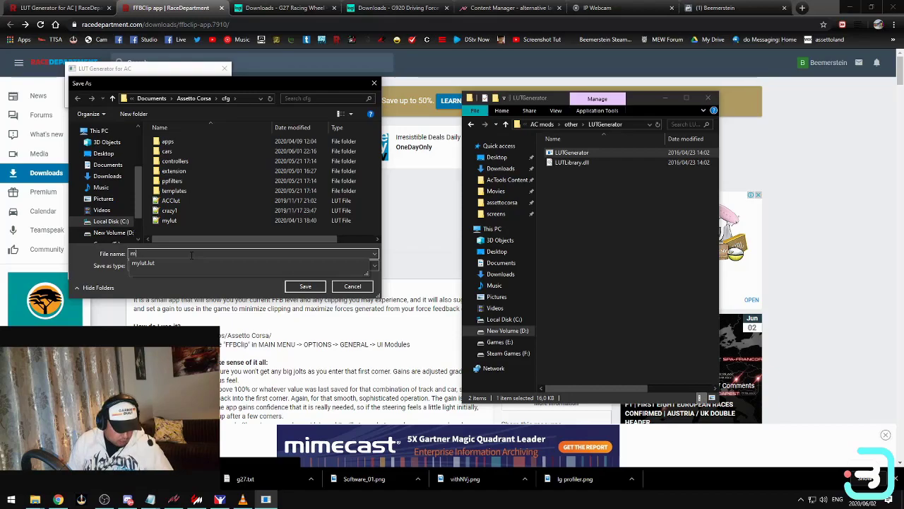
{"action": "key", "text": "BackSpace"}
{"action": "type", "text": "tspc"}
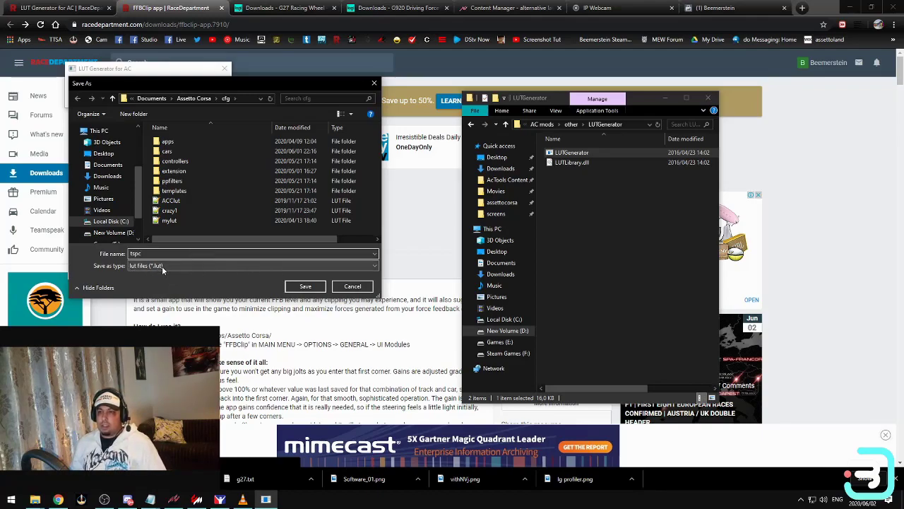
{"action": "left_click", "coordinate": [308, 287]}
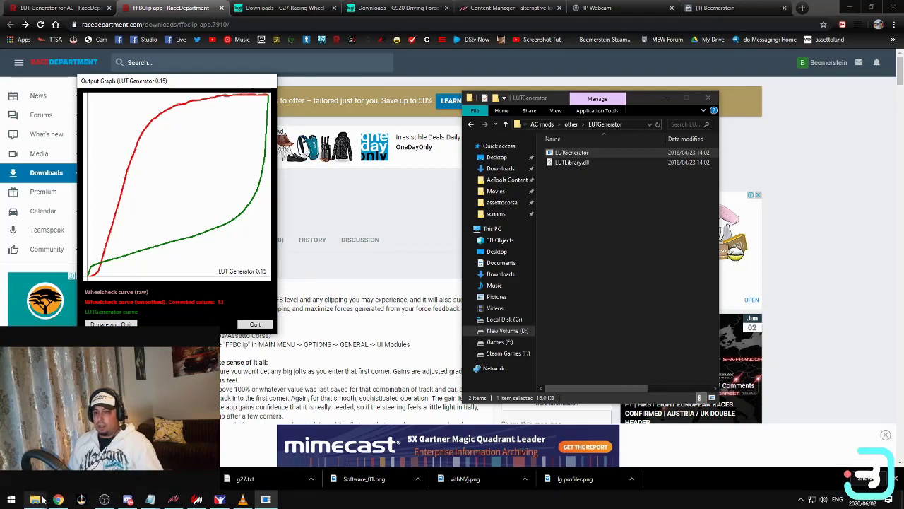
Examine the cfg folder of the Steam assettocorsa installation and the Documents folder in File Explorer.
{"action": "mouse_move", "coordinate": [150, 503]}
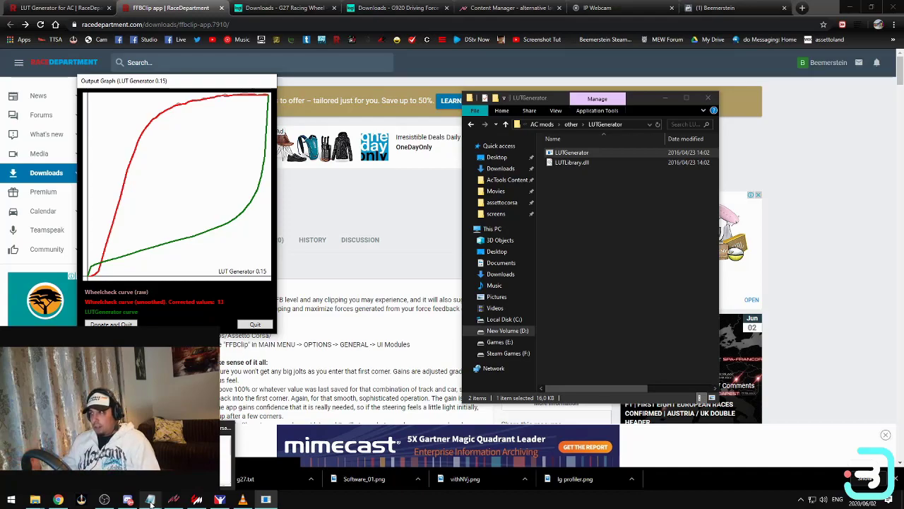
{"action": "double_click", "coordinate": [656, 101]}
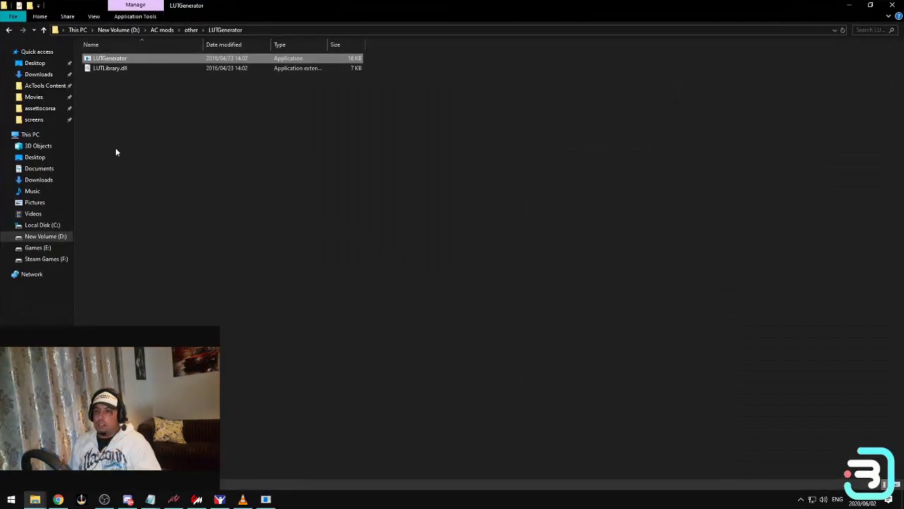
{"action": "left_click", "coordinate": [40, 109]}
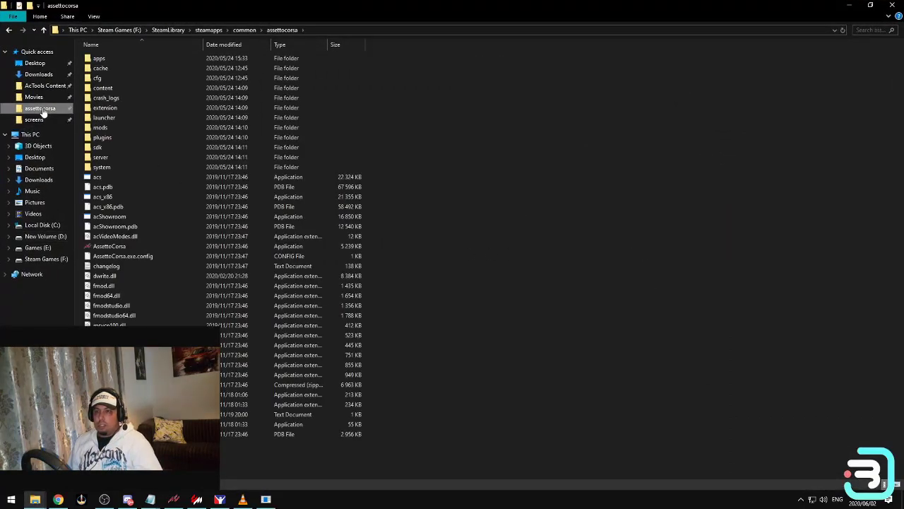
{"action": "left_click", "coordinate": [112, 80]}
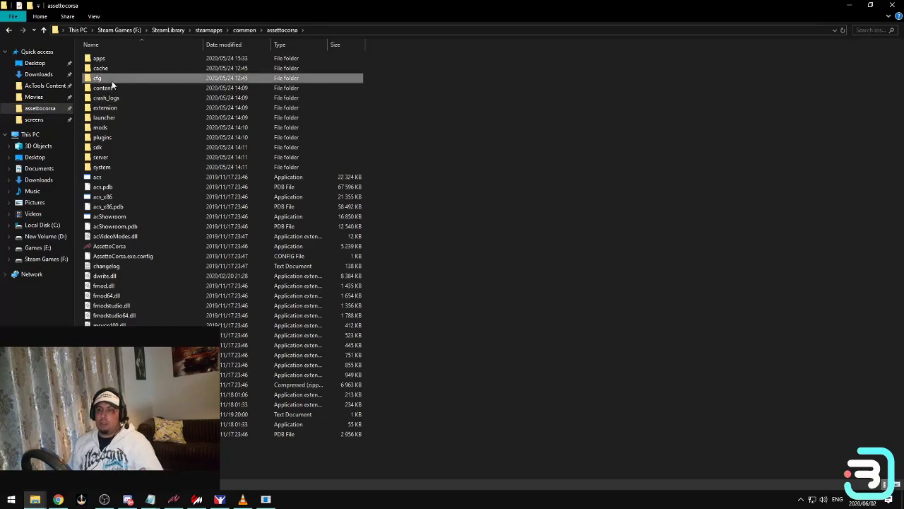
{"action": "double_click", "coordinate": [111, 80]}
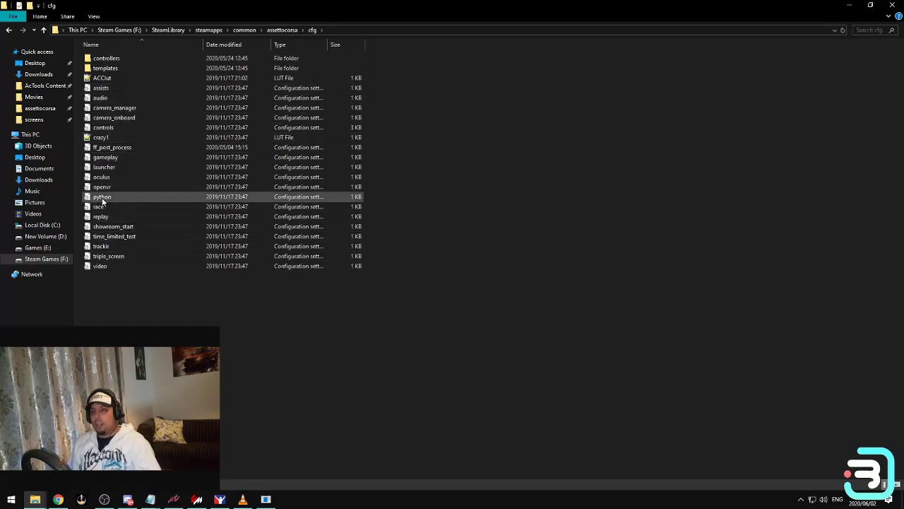
{"action": "left_click", "coordinate": [43, 169]}
{"action": "scroll", "coordinate": [166, 294], "scroll_direction": "down", "scroll_amount": 15}
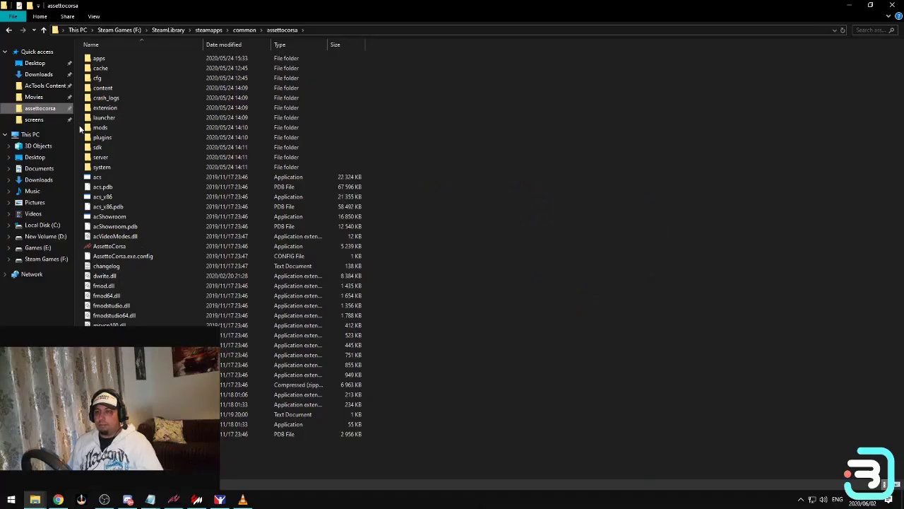
{"action": "double_click", "coordinate": [99, 79]}
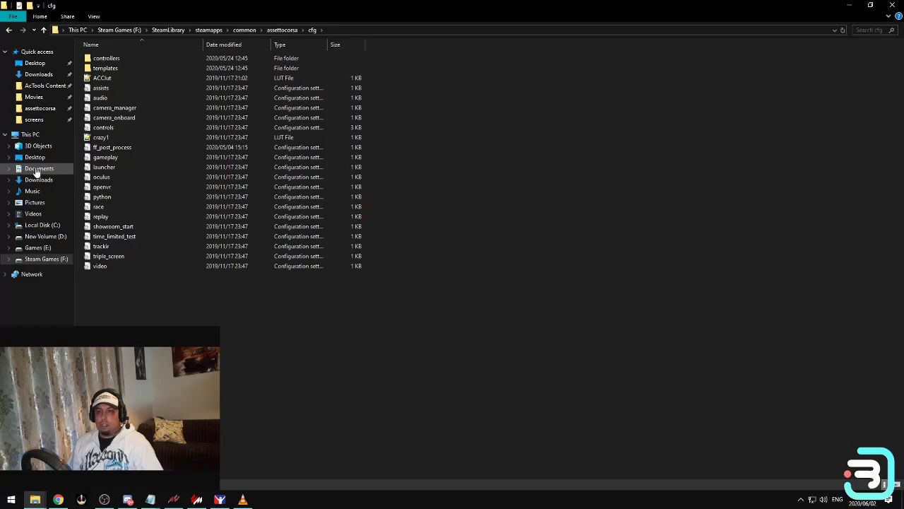
Copy the new tspc LUT file from the cfg folder in Documents > Assetto Corsa.
{"action": "left_click", "coordinate": [35, 169]}
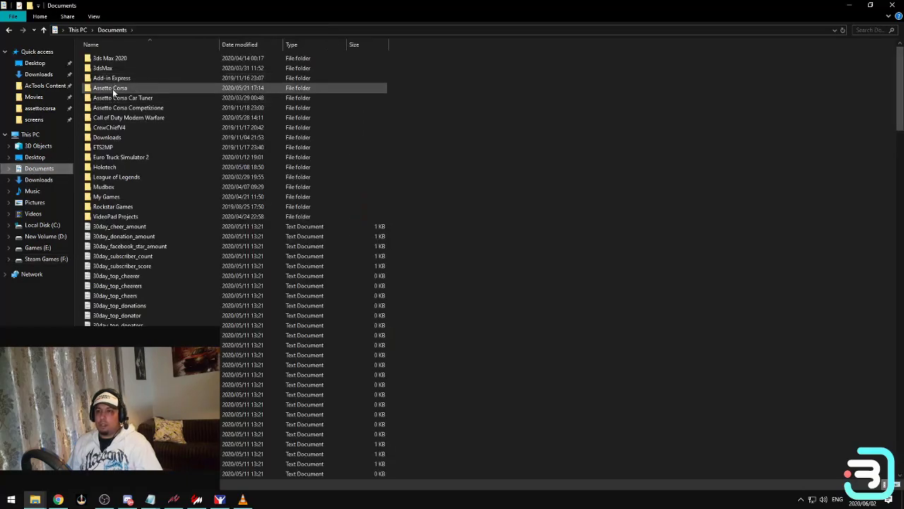
{"action": "double_click", "coordinate": [113, 88]}
{"action": "double_click", "coordinate": [113, 79]}
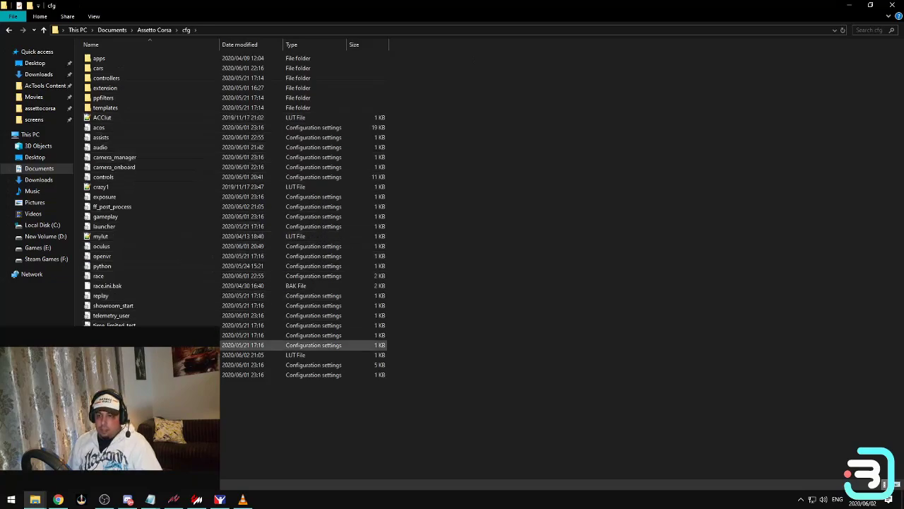
{"action": "right_click", "coordinate": [106, 355]}
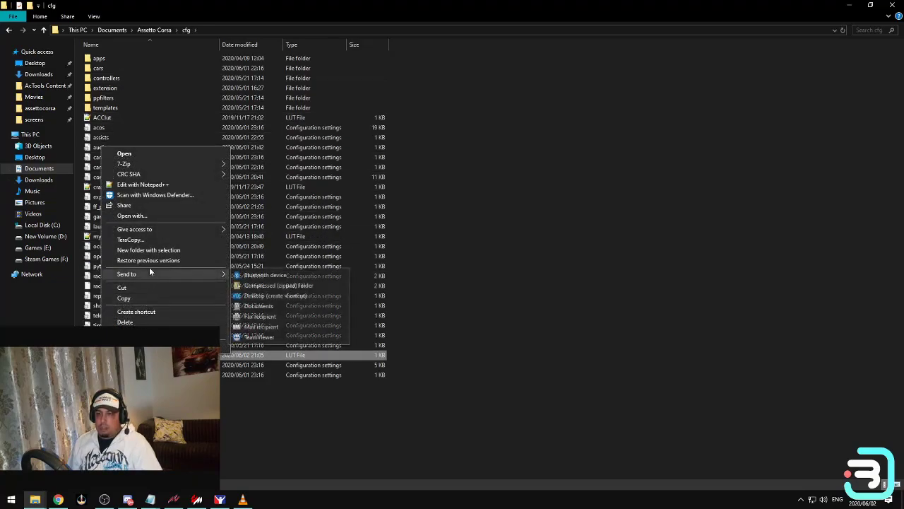
{"action": "left_click", "coordinate": [152, 297]}
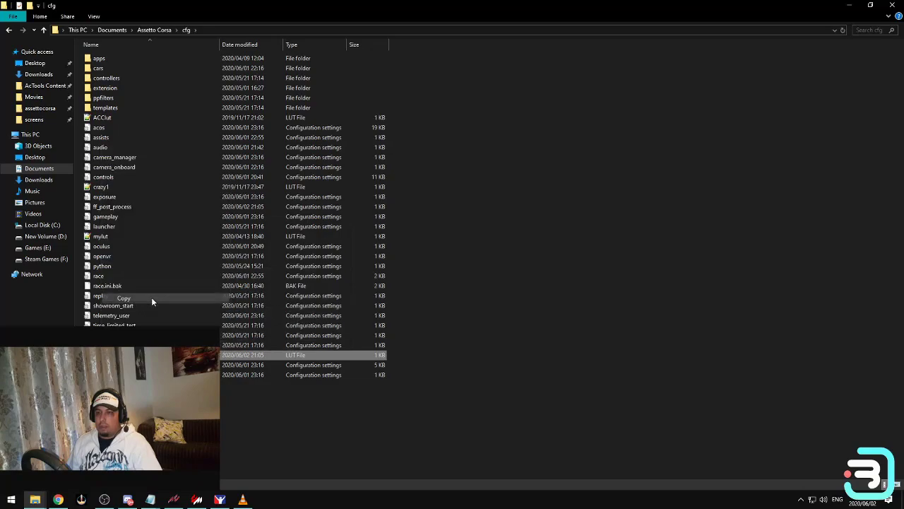
Paste the copied tspc LUT file into the cfg folder of the Steam assettocorsa installation.
{"action": "left_click", "coordinate": [6, 30]}
{"action": "left_click", "coordinate": [7, 30]}
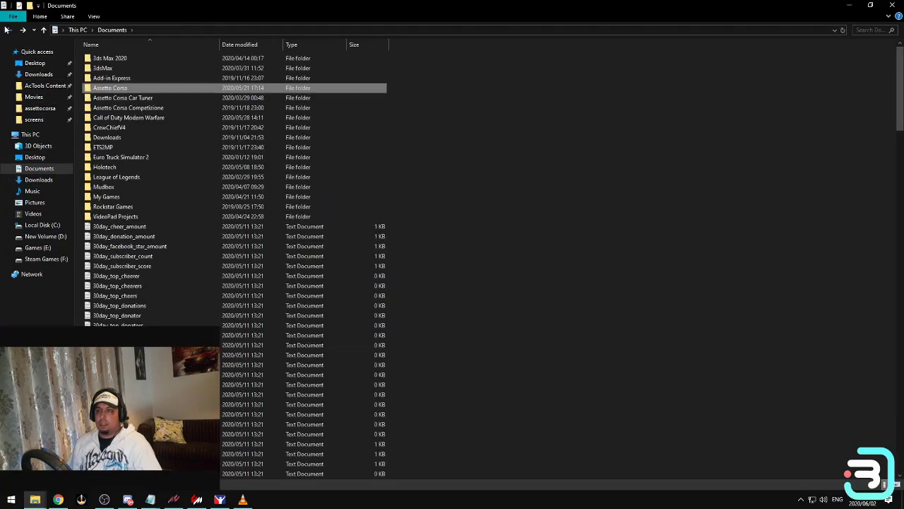
{"action": "left_click", "coordinate": [39, 110]}
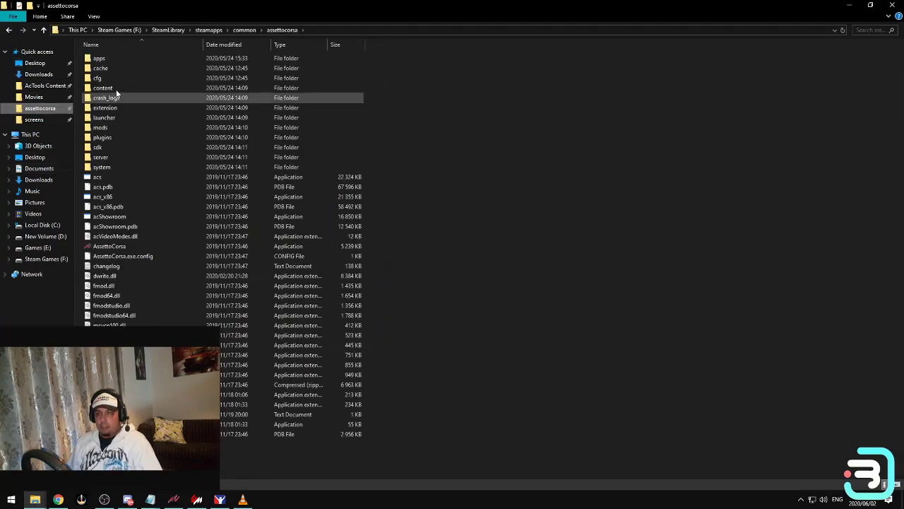
{"action": "double_click", "coordinate": [120, 75]}
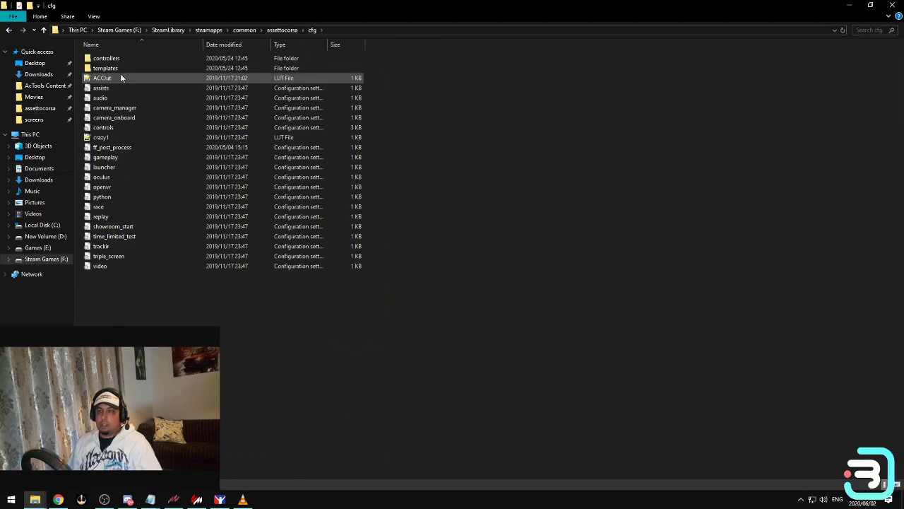
{"action": "right_click", "coordinate": [175, 318]}
{"action": "mouse_move", "coordinate": [205, 361]}
{"action": "key", "text": "Escape"}
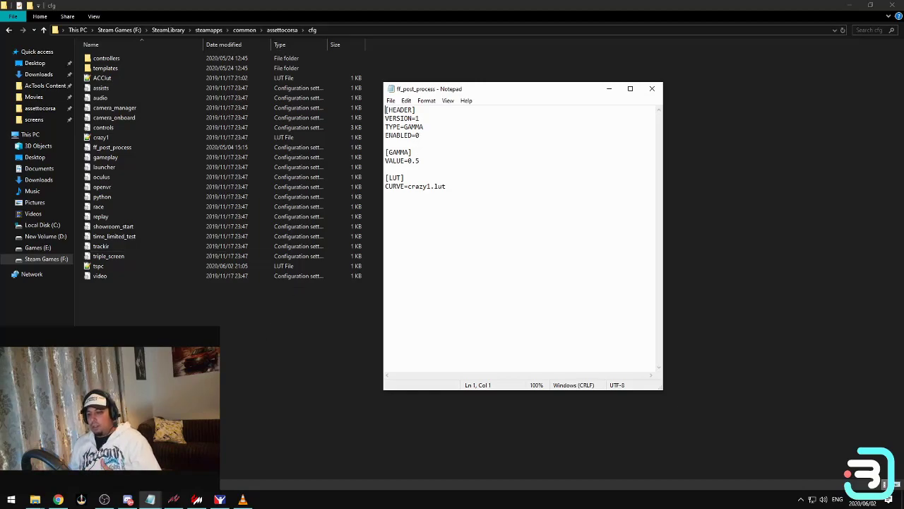
Switch to Content Manager and open Assetto Corsa's force feedback settings for the wheel controls.
{"action": "left_click", "coordinate": [191, 500]}
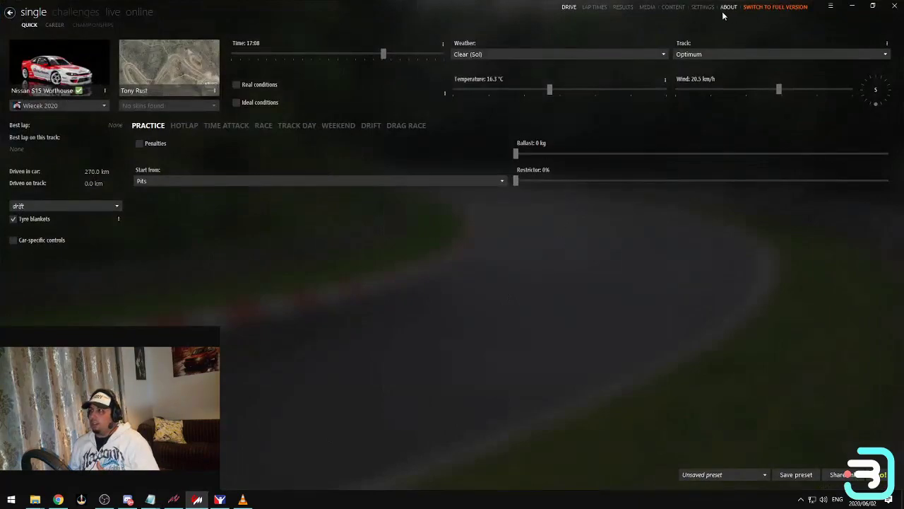
{"action": "left_click", "coordinate": [699, 8]}
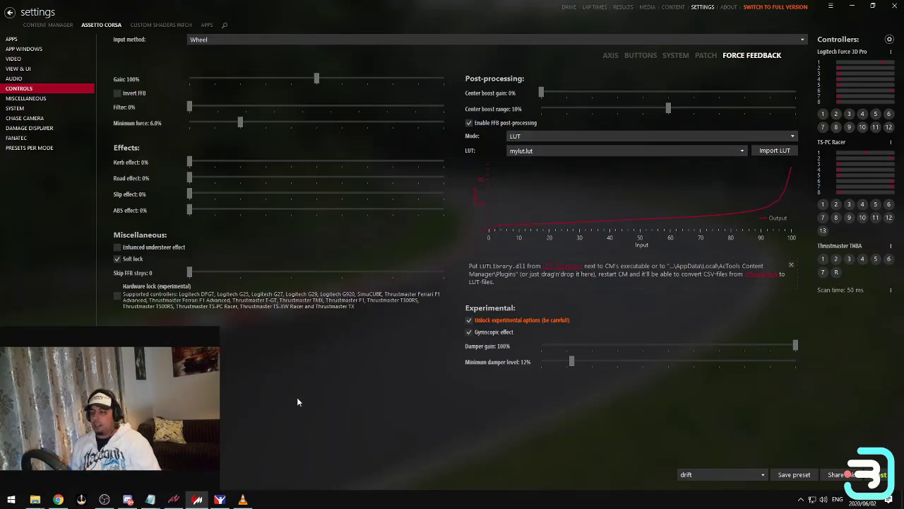
Set the LUT CURVE entry in the ff_post_process file to tspc.lut, save the file and close it.
{"action": "left_click", "coordinate": [150, 498]}
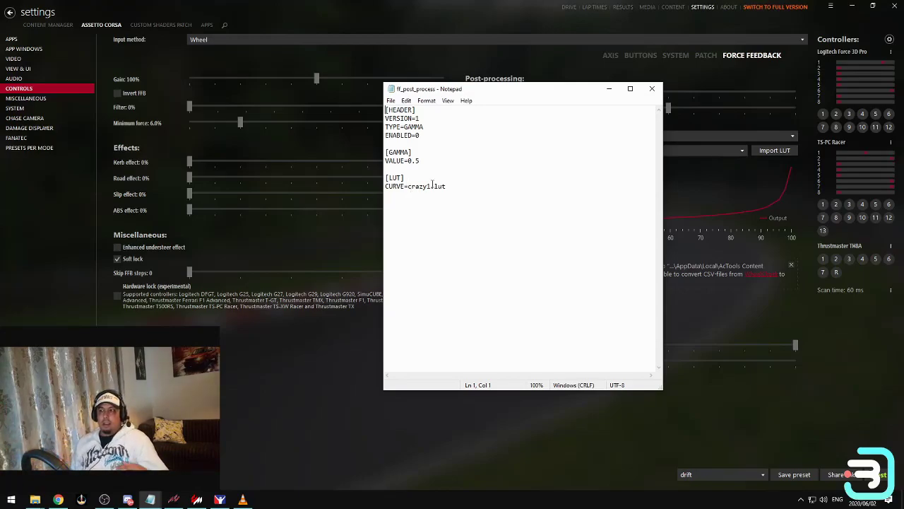
{"action": "left_click", "coordinate": [431, 185]}
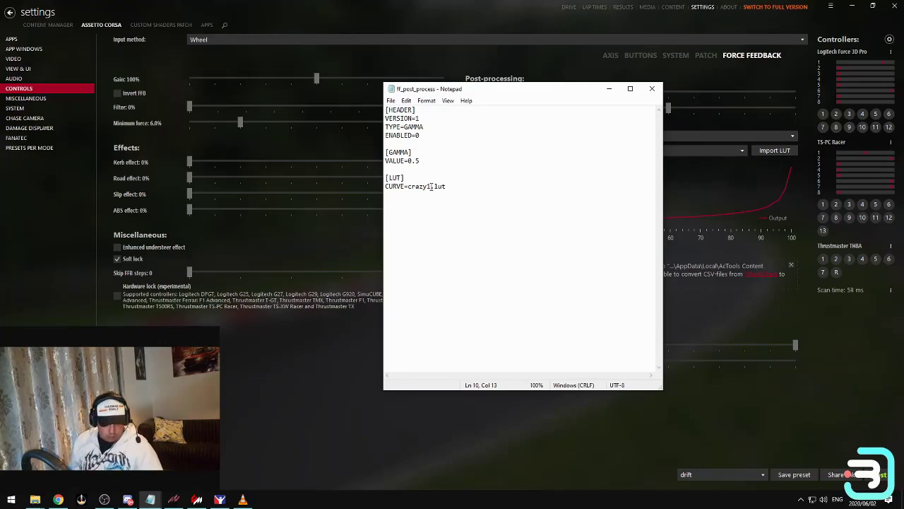
{"action": "key", "text": "BackSpace"}
{"action": "key", "text": "BackSpace"}
{"action": "key", "text": "BackSpace"}
{"action": "key", "text": "BackSpace"}
{"action": "key", "text": "BackSpace"}
{"action": "key", "text": "BackSpace"}
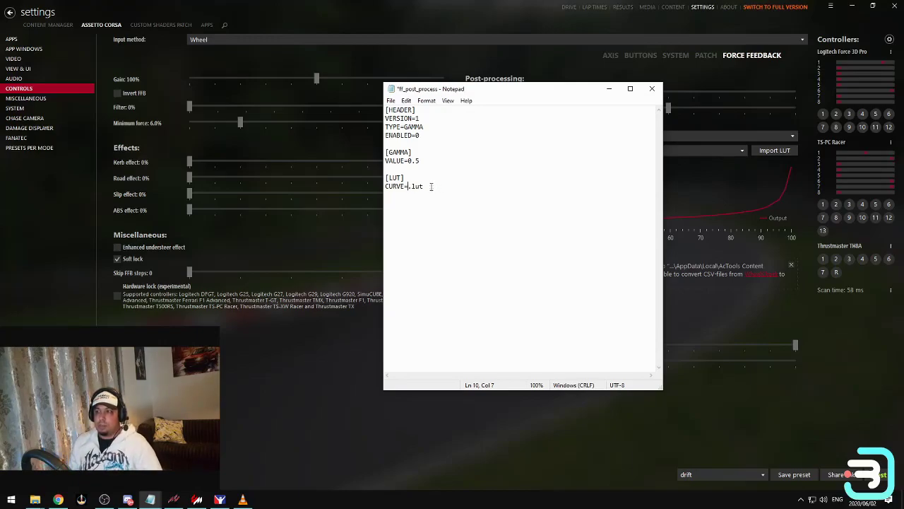
{"action": "type", "text": "t"}
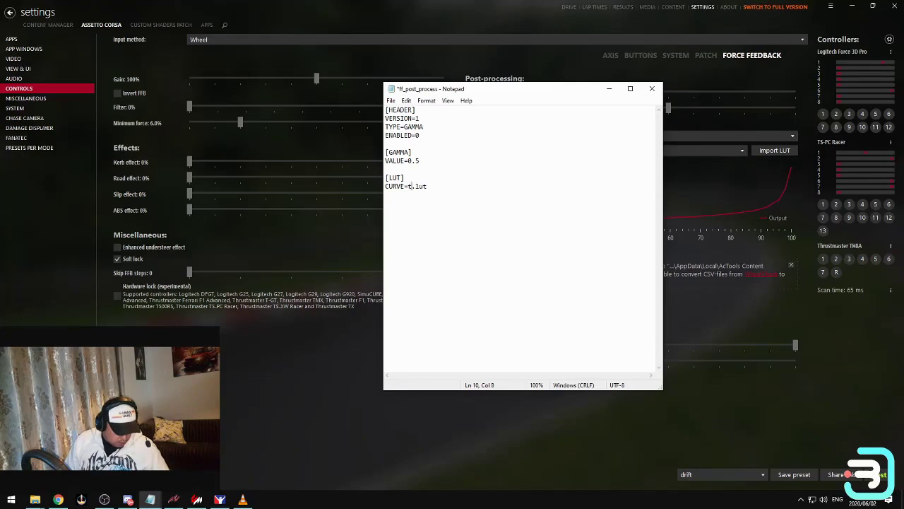
{"action": "type", "text": "spc"}
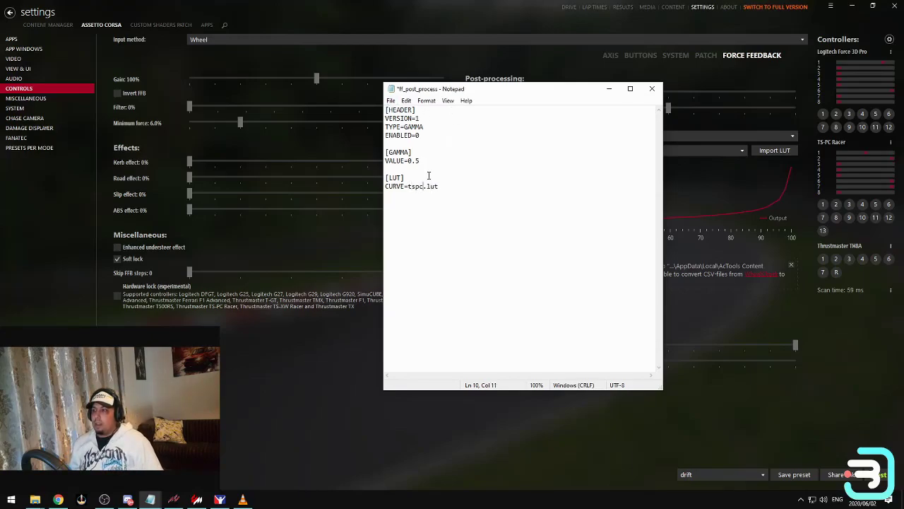
{"action": "left_click", "coordinate": [391, 100]}
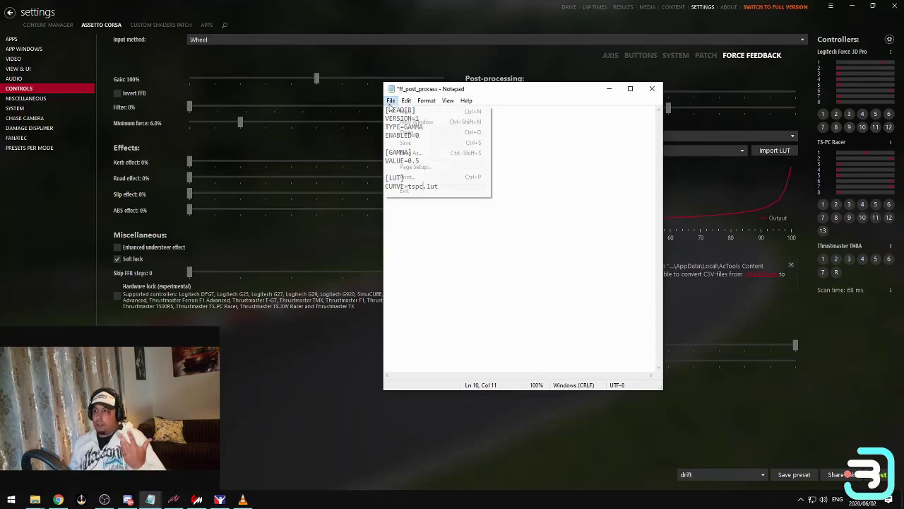
{"action": "left_click", "coordinate": [412, 144]}
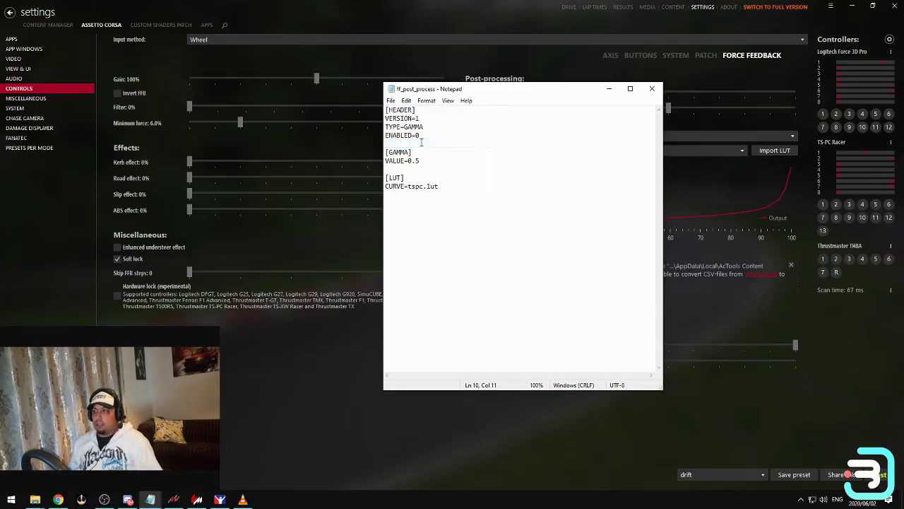
{"action": "left_click", "coordinate": [650, 89]}
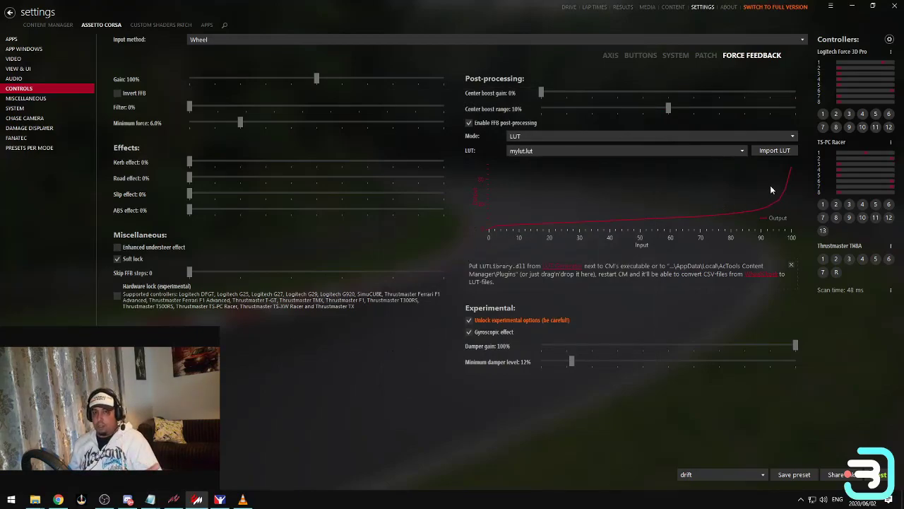
Import the tspc LUT file from Documents > Assetto Corsa > cfg into the force feedback post-processing settings.
{"action": "left_click", "coordinate": [774, 151]}
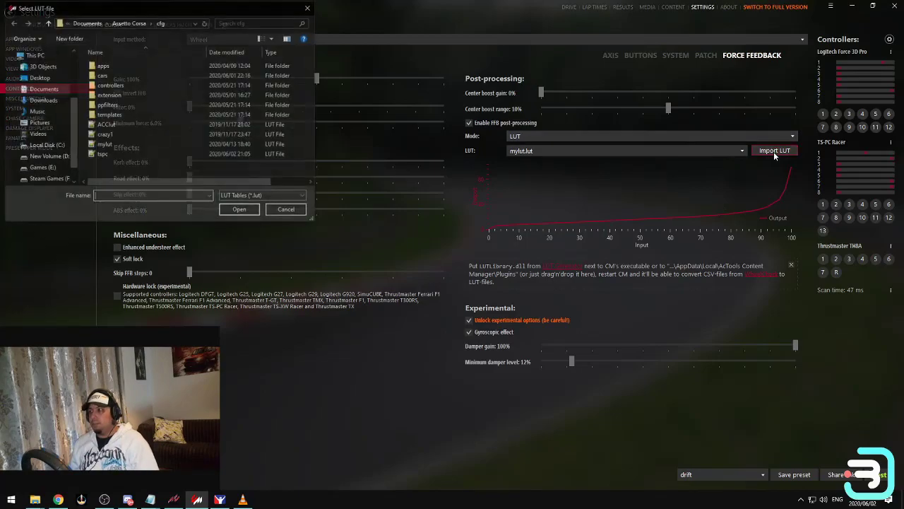
{"action": "left_click", "coordinate": [118, 158]}
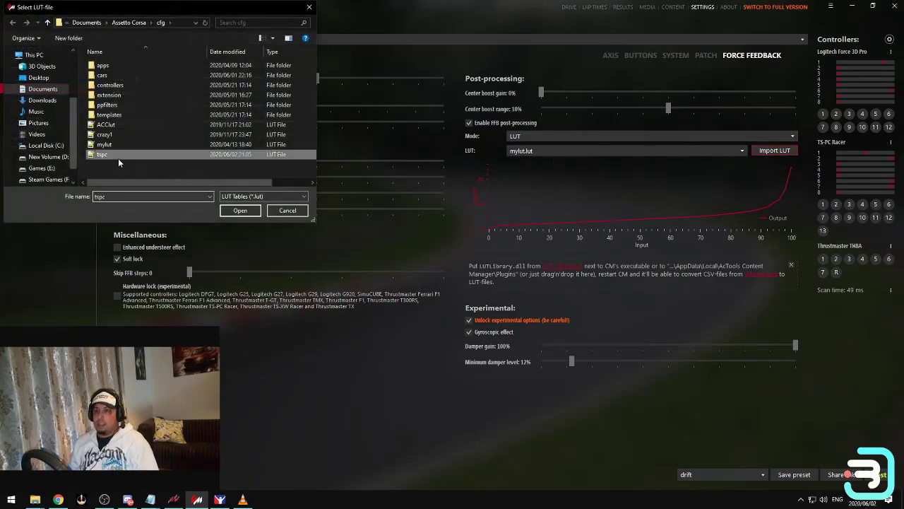
{"action": "left_click", "coordinate": [236, 211]}
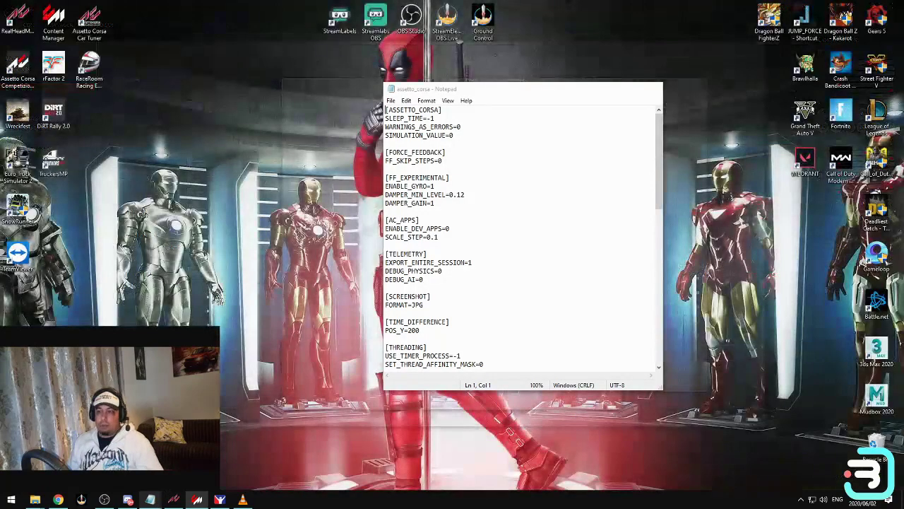
Open the system > cfg folder of the Steam assettocorsa installation in File Explorer.
{"action": "left_click", "coordinate": [157, 501]}
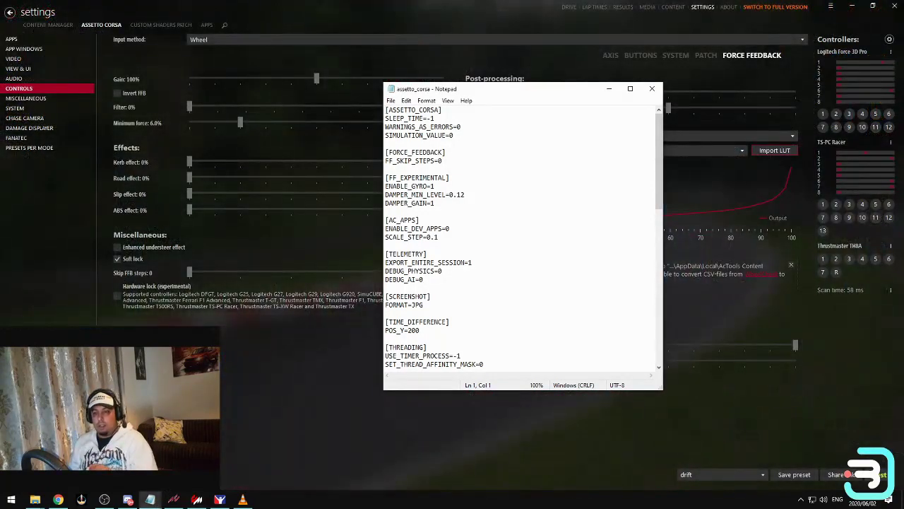
{"action": "left_click", "coordinate": [37, 500]}
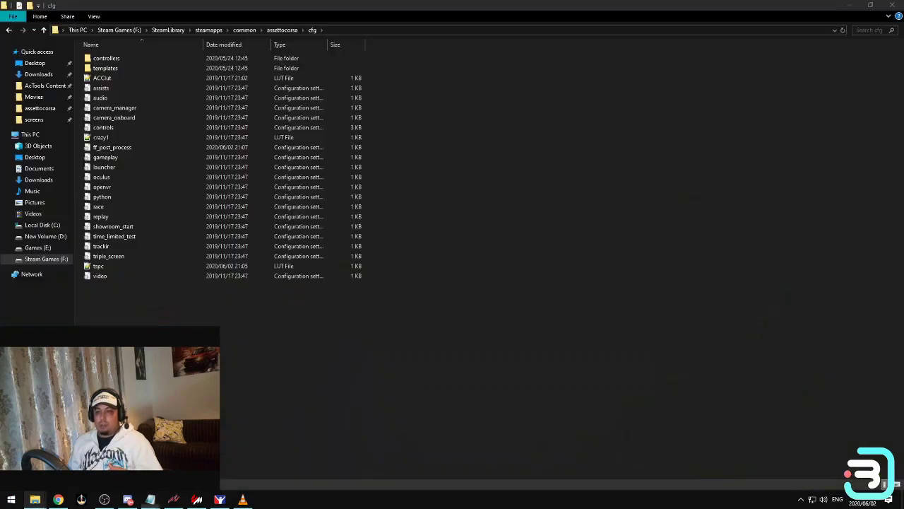
{"action": "left_click", "coordinate": [280, 30]}
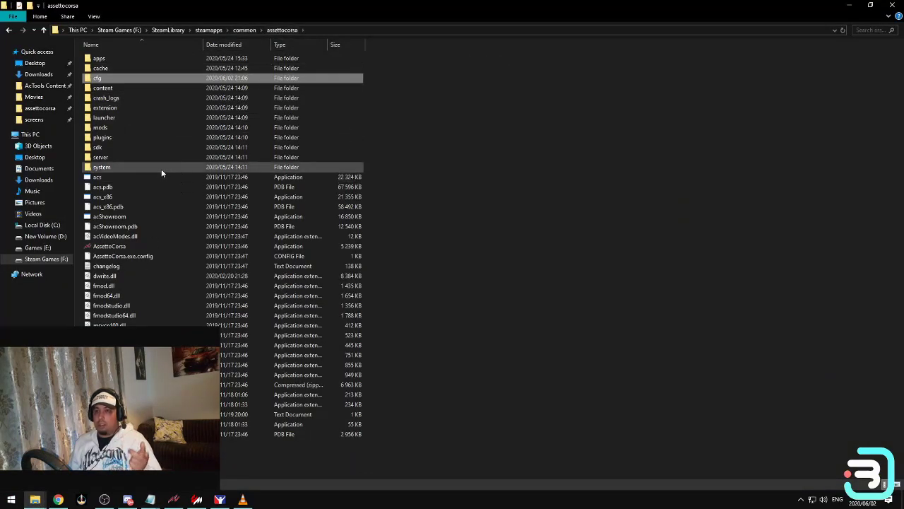
{"action": "double_click", "coordinate": [161, 172]}
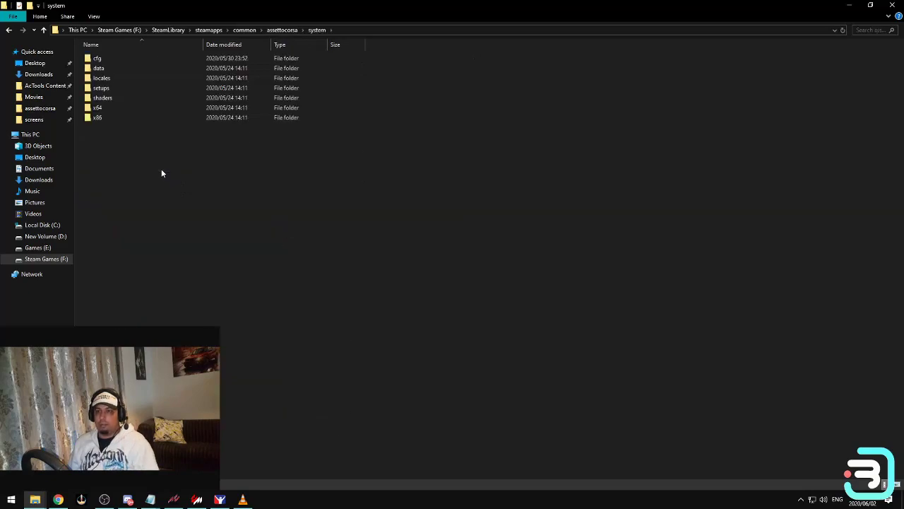
{"action": "double_click", "coordinate": [107, 62]}
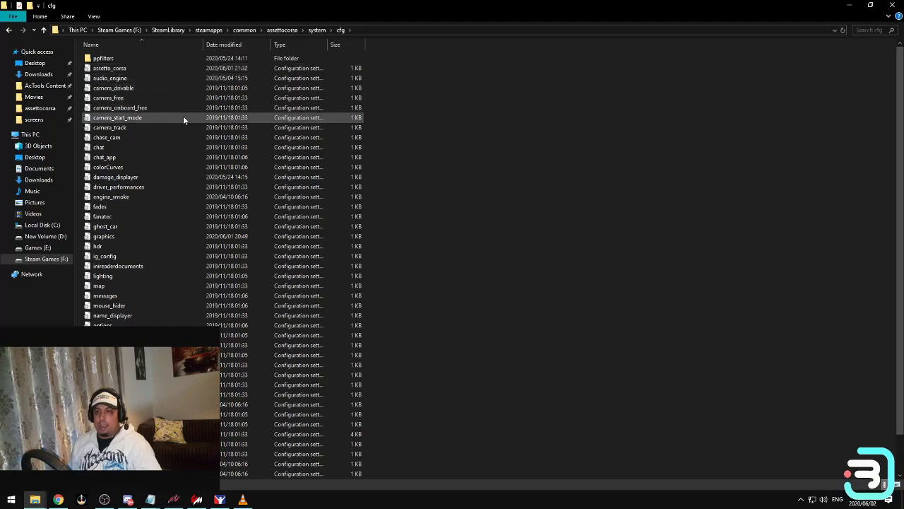
Arrange the assetto_corsa configuration file and the g27 instructions side by side in Notepad.
{"action": "left_click", "coordinate": [150, 499]}
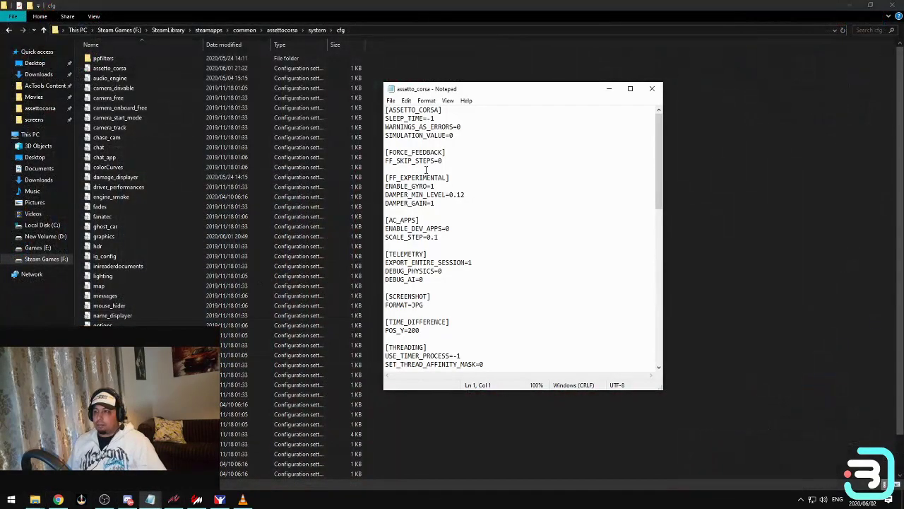
{"action": "left_click_drag", "start_coordinate": [503, 95], "coordinate": [700, 74]}
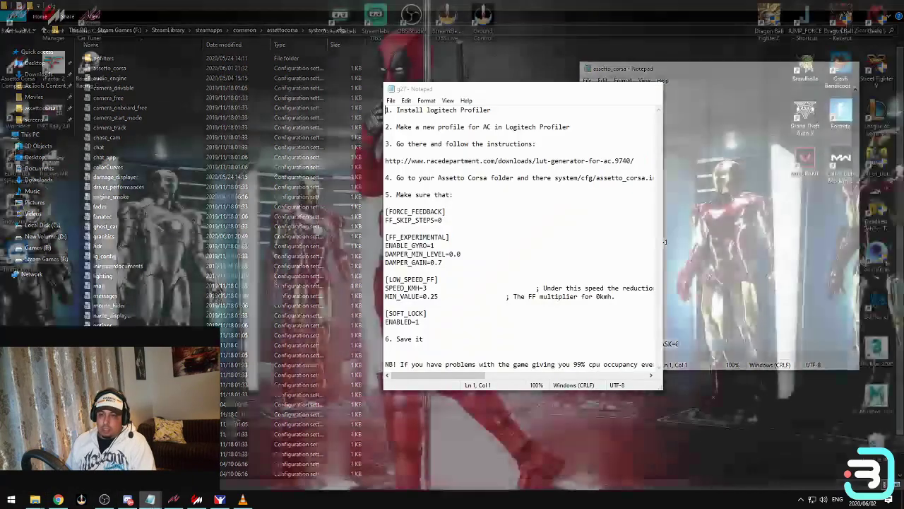
{"action": "left_click", "coordinate": [292, 452]}
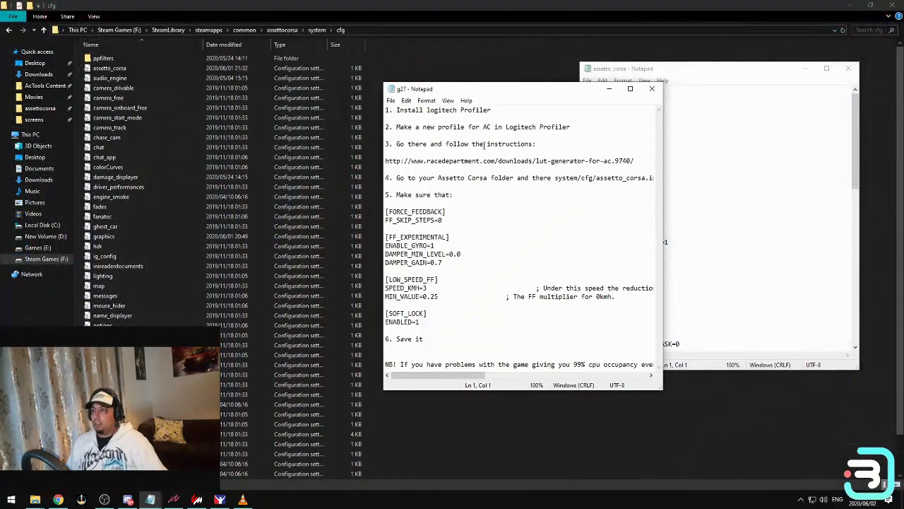
{"action": "left_click_drag", "start_coordinate": [527, 94], "coordinate": [330, 62]}
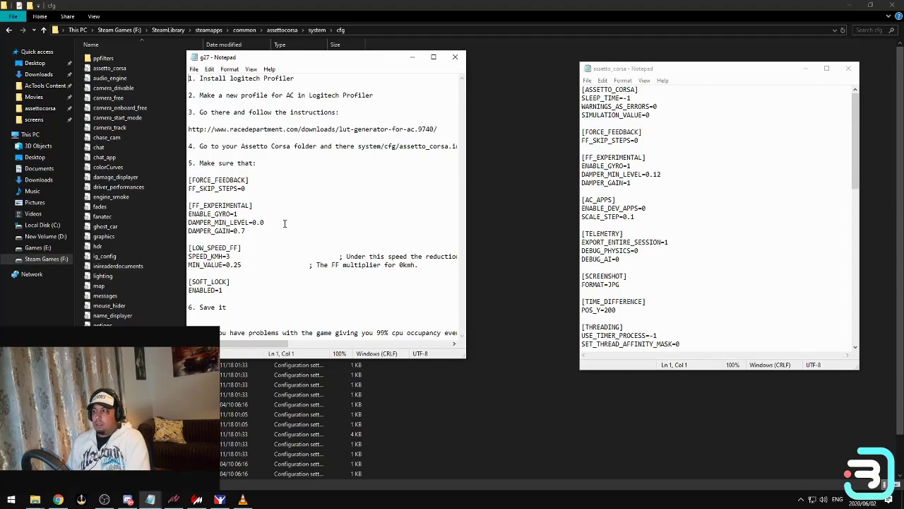
Try a DAMPER_MIN_LEVEL of 0.00 in the assetto_corsa file's FF_EXPERIMENTAL section and set it back to 0.12.
{"action": "left_click", "coordinate": [664, 176]}
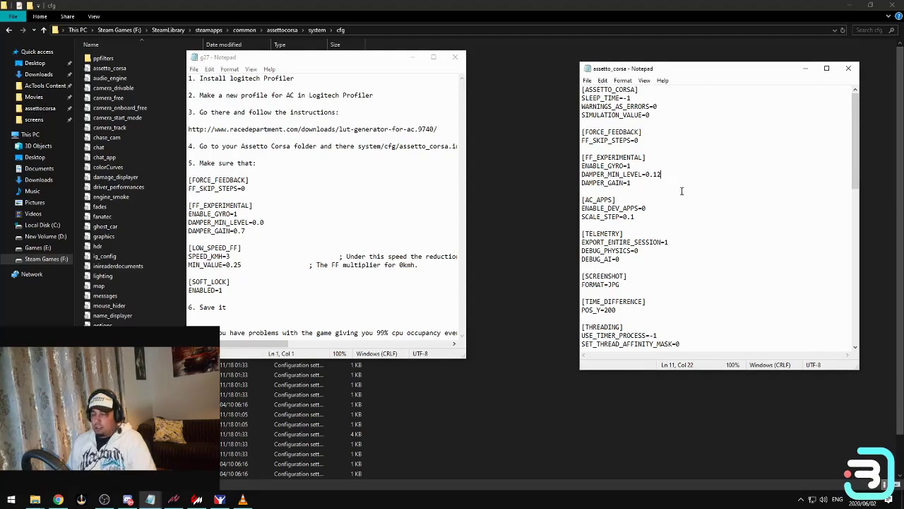
{"action": "key", "text": "BackSpace"}
{"action": "key", "text": "BackSpace"}
{"action": "type", "text": "00"}
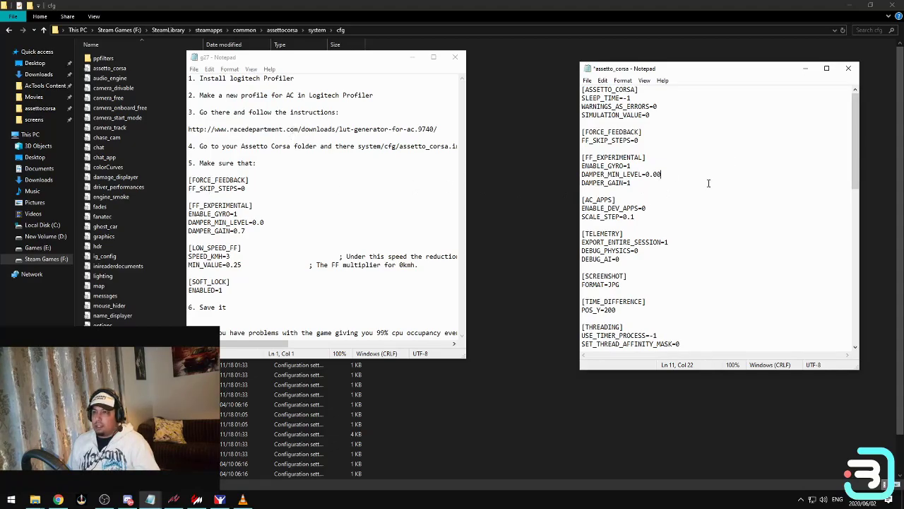
{"action": "key", "text": "BackSpace"}
{"action": "key", "text": "BackSpace"}
{"action": "type", "text": "12"}
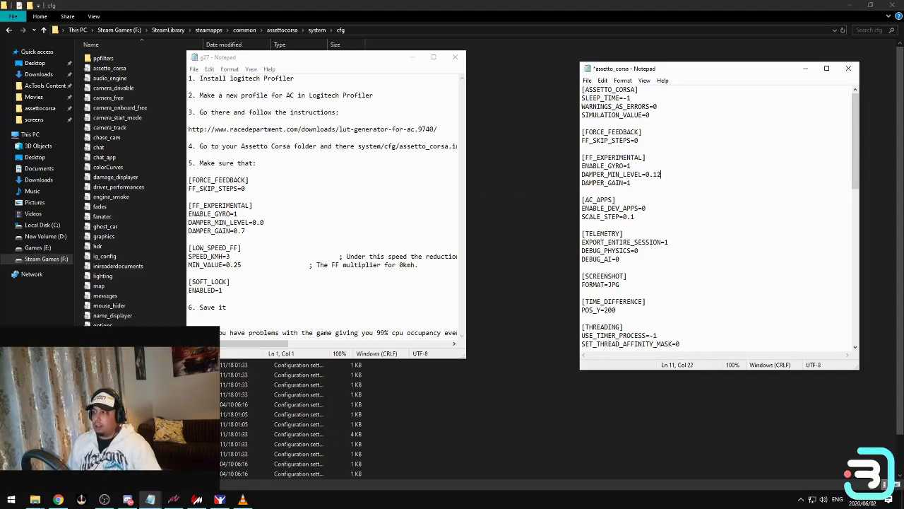
Compare the LOW_SPEED_FF and SOFT_LOCK sections of the assetto_corsa file with the g27 instructions.
{"action": "scroll", "coordinate": [639, 185], "scroll_direction": "down", "scroll_amount": 4}
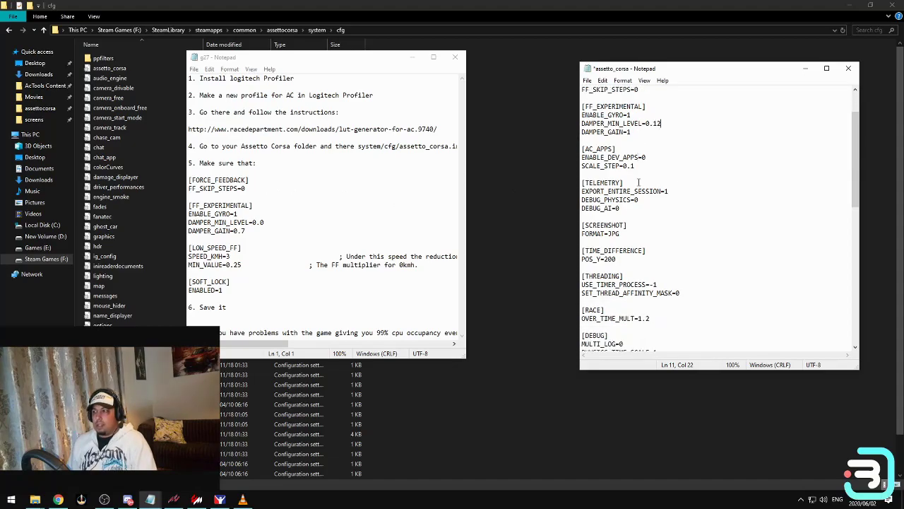
{"action": "scroll", "coordinate": [638, 183], "scroll_direction": "down", "scroll_amount": 1}
{"action": "scroll", "coordinate": [639, 182], "scroll_direction": "down", "scroll_amount": 6}
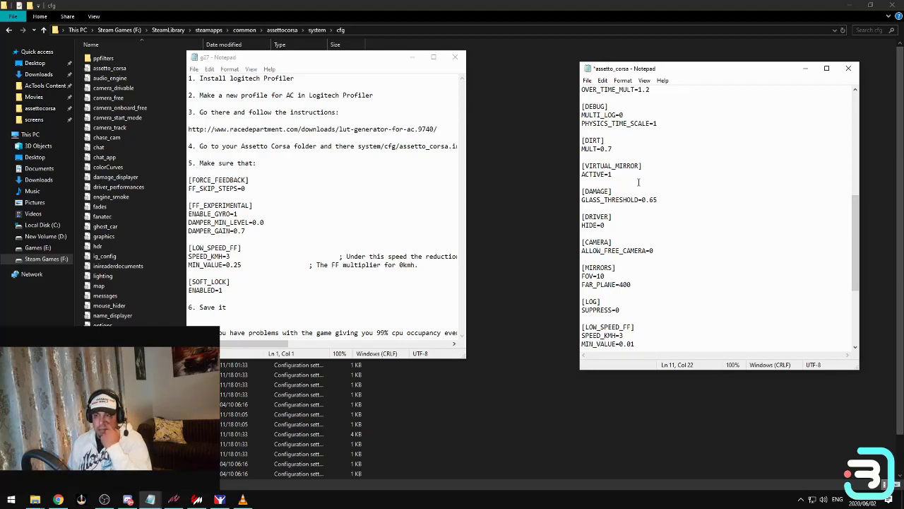
{"action": "scroll", "coordinate": [320, 196], "scroll_direction": "right", "scroll_amount": 1}
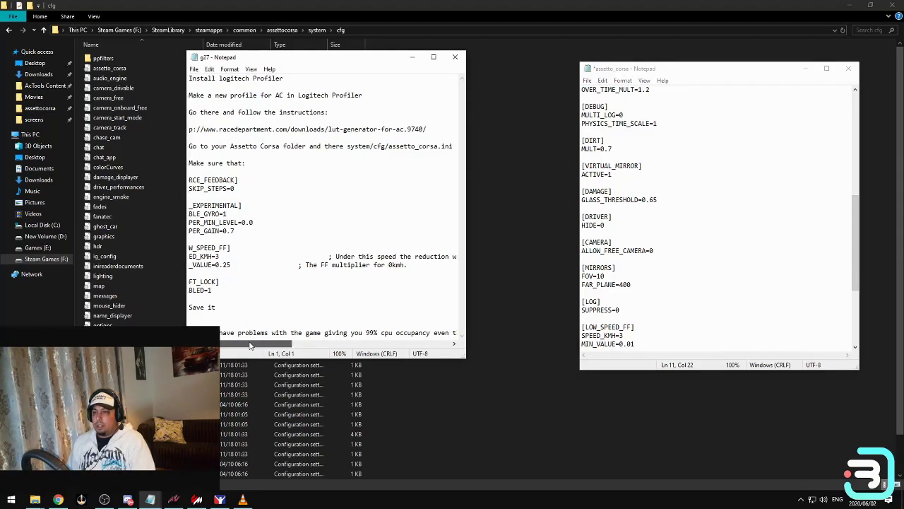
{"action": "left_click_drag", "start_coordinate": [255, 343], "coordinate": [247, 343]}
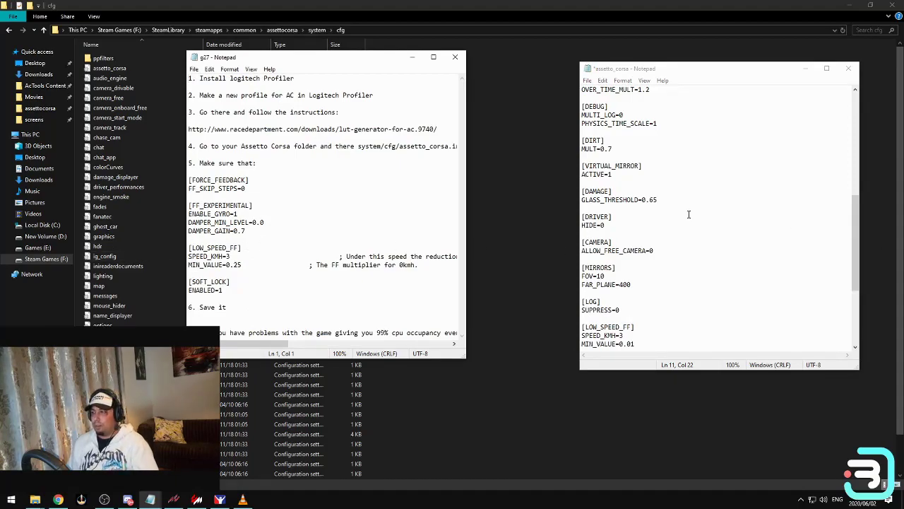
{"action": "scroll", "coordinate": [689, 214], "scroll_direction": "down", "scroll_amount": 3}
{"action": "scroll", "coordinate": [689, 214], "scroll_direction": "down", "scroll_amount": 3}
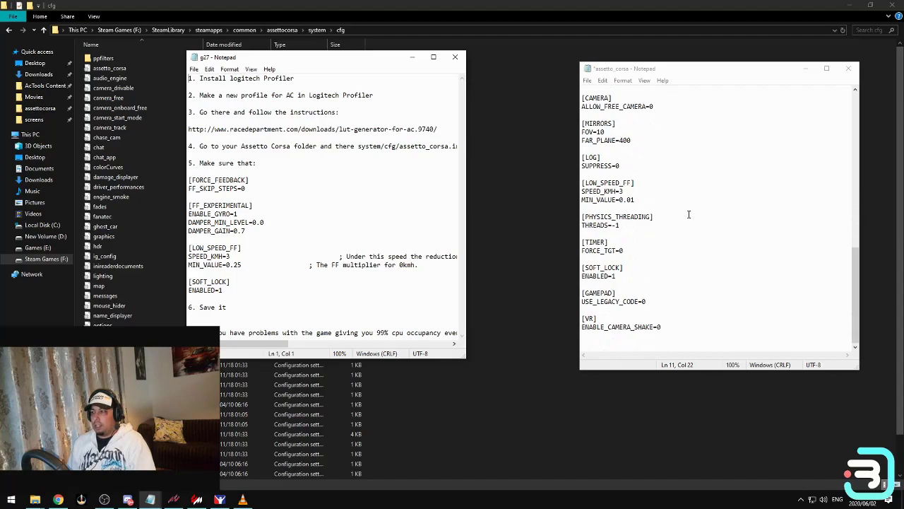
{"action": "scroll", "coordinate": [689, 214], "scroll_direction": "up", "scroll_amount": 9}
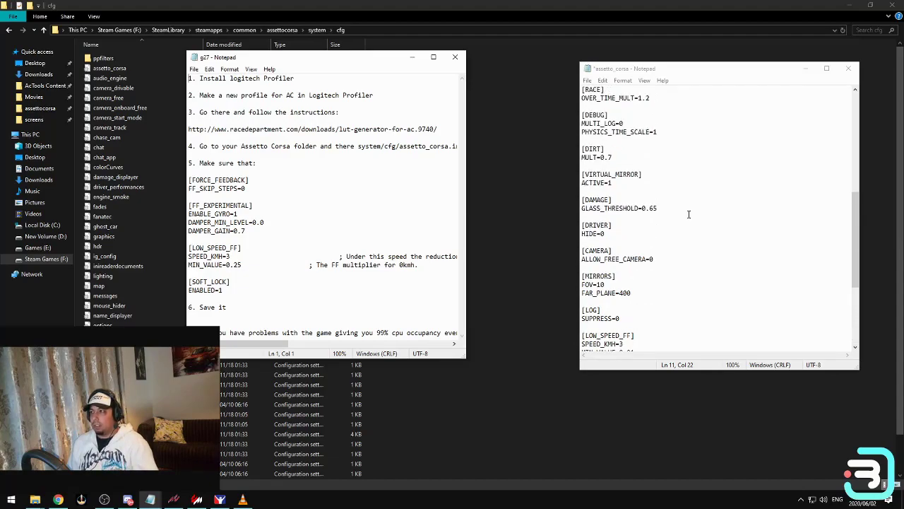
Close the g27 instructions and the assetto_corsa file without saving changes, and switch to Content Manager.
{"action": "scroll", "coordinate": [689, 214], "scroll_direction": "up", "scroll_amount": 5}
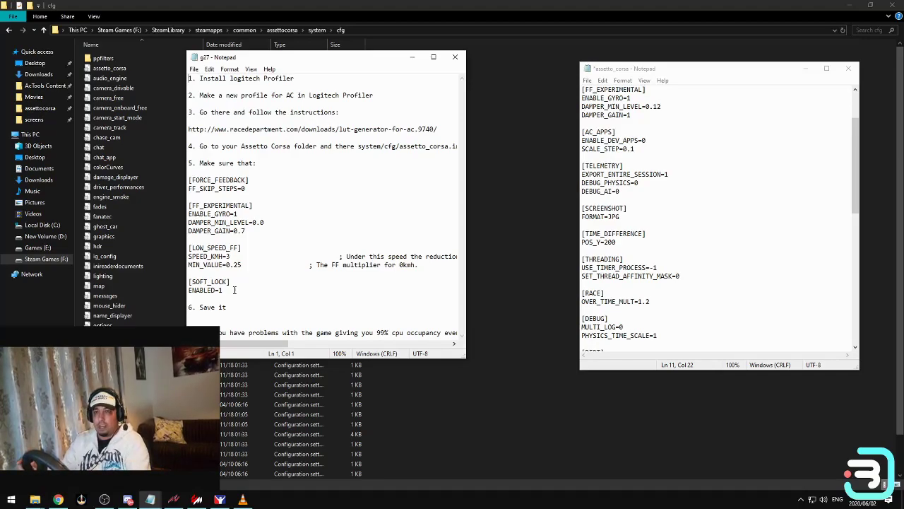
{"action": "left_click", "coordinate": [458, 56]}
{"action": "left_click", "coordinate": [848, 68]}
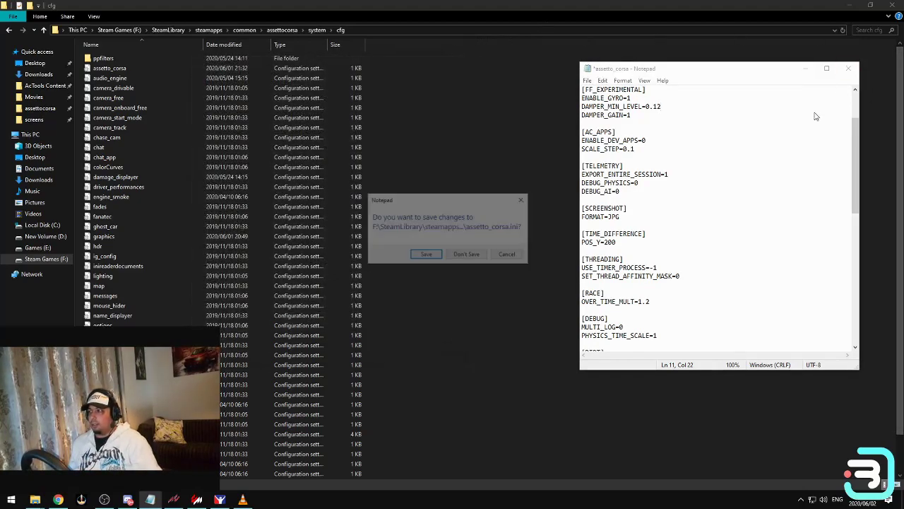
{"action": "left_click", "coordinate": [466, 255]}
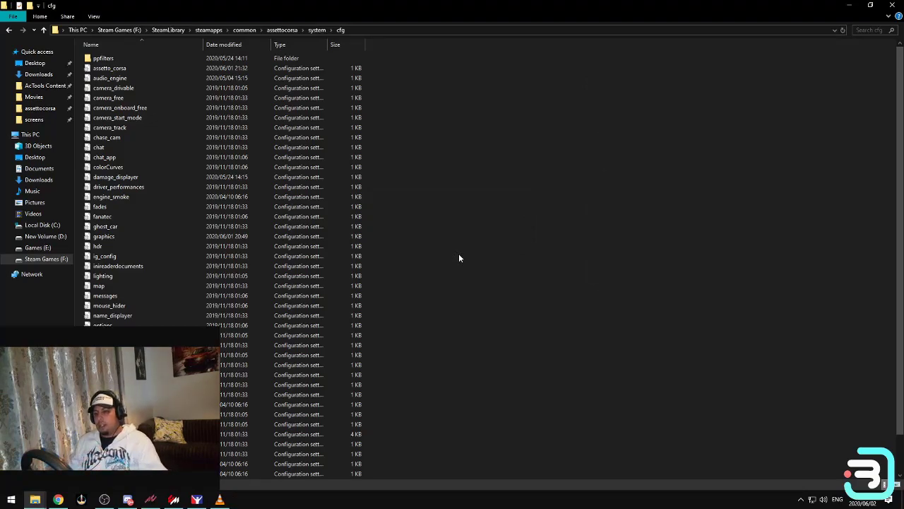
{"action": "left_click", "coordinate": [173, 500]}
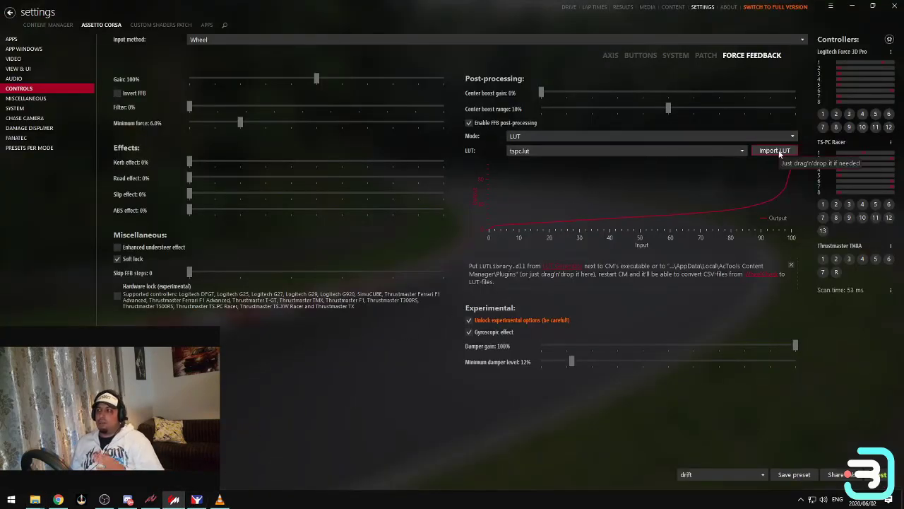
Try the Gamma mode for force feedback post-processing and set the mode back to LUT.
{"action": "left_click", "coordinate": [710, 138]}
{"action": "left_click", "coordinate": [626, 148]}
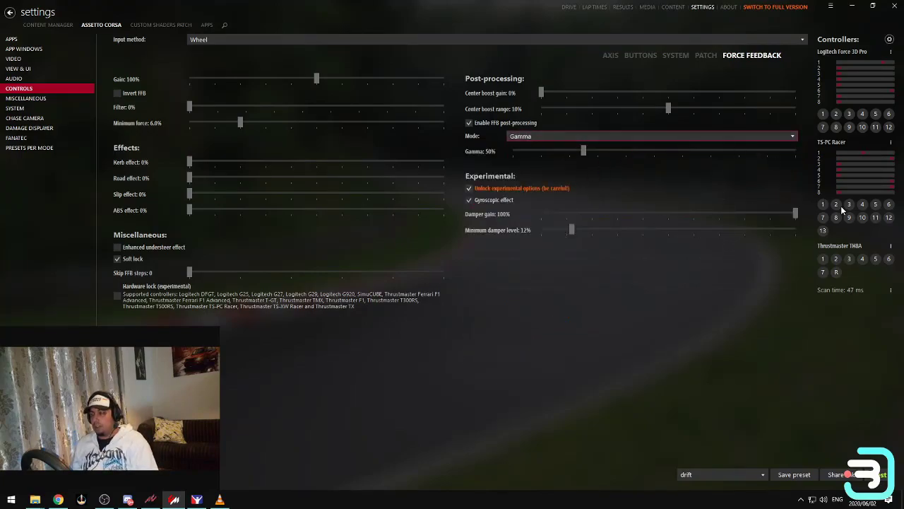
{"action": "left_click", "coordinate": [586, 137]}
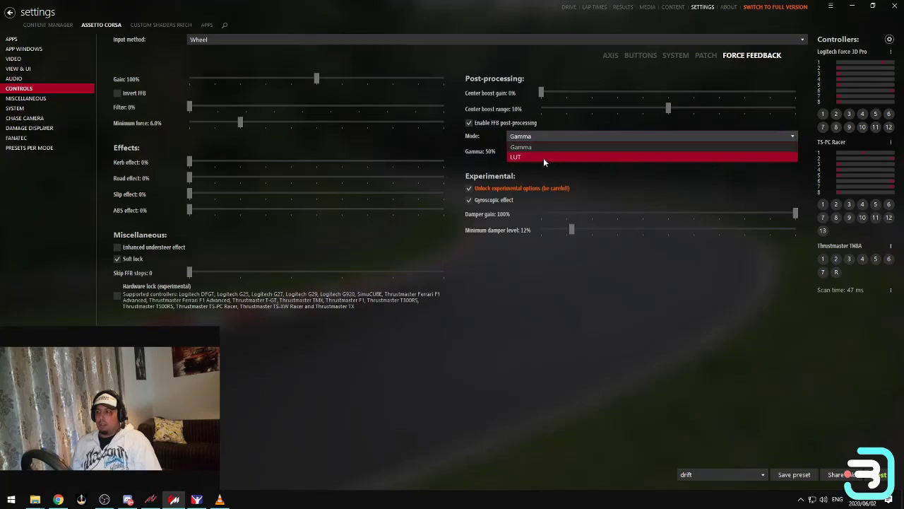
{"action": "left_click", "coordinate": [541, 156]}
Import the ACClut file from Documents > Assetto Corsa > cfg as the force feedback LUT.
{"action": "left_click", "coordinate": [782, 152]}
{"action": "left_click", "coordinate": [117, 155]}
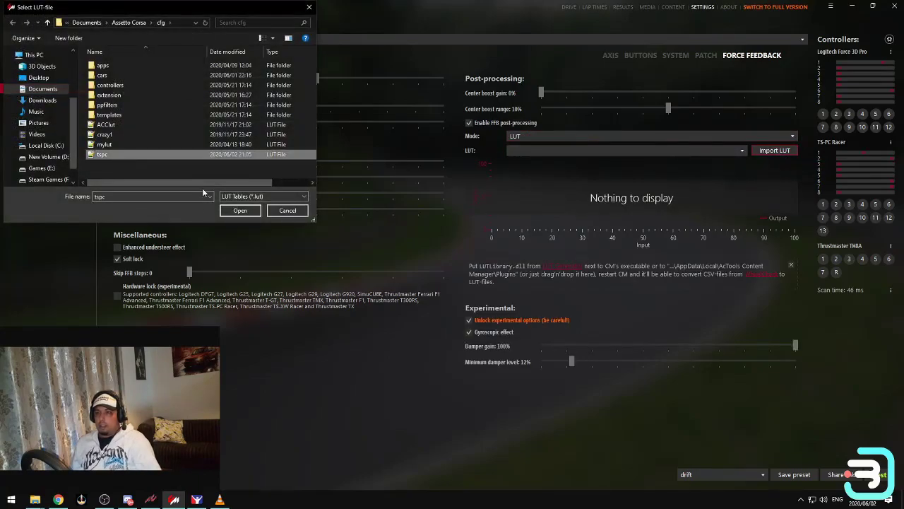
{"action": "left_click", "coordinate": [145, 125]}
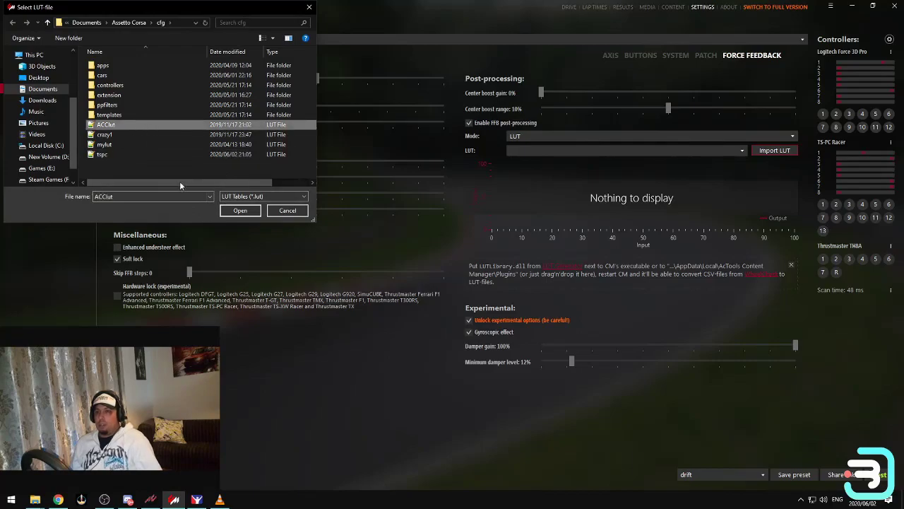
{"action": "left_click", "coordinate": [240, 210]}
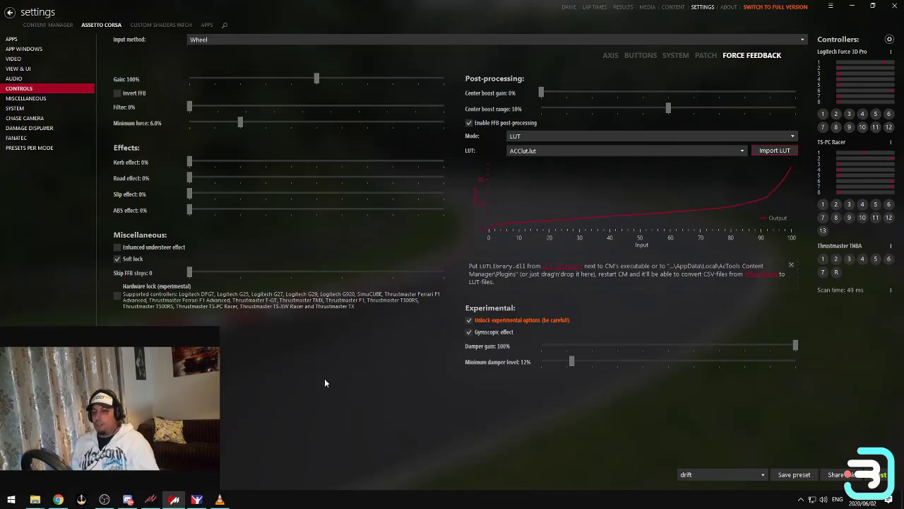
View the profiler image from the wheel setup help folder and return to Content Manager.
{"action": "mouse_move", "coordinate": [189, 503]}
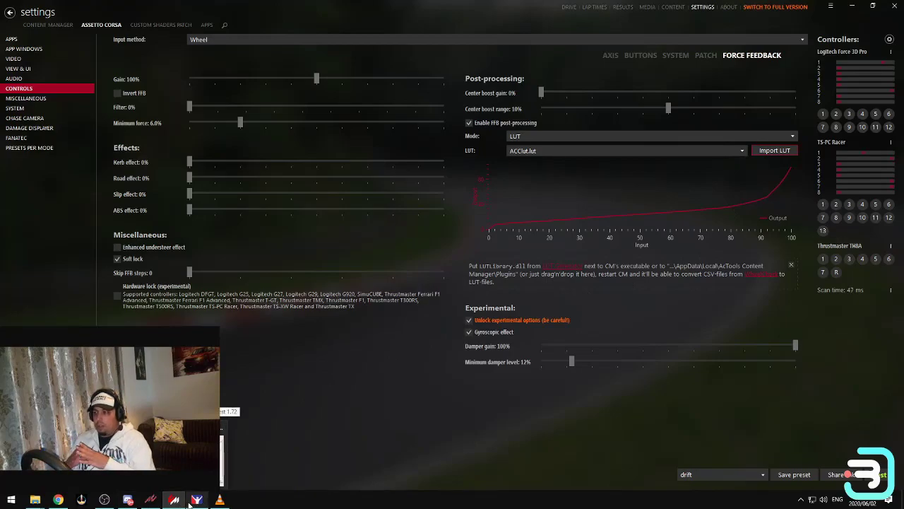
{"action": "left_click", "coordinate": [36, 499]}
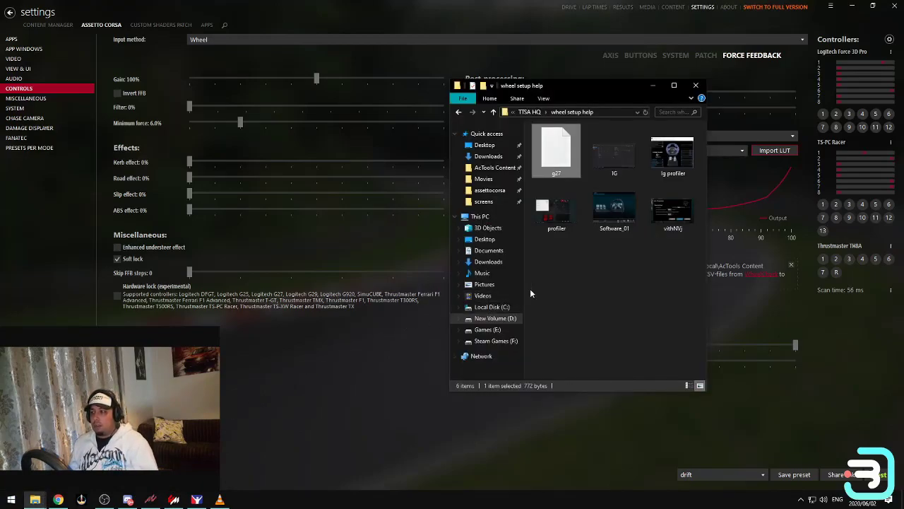
{"action": "double_click", "coordinate": [547, 225]}
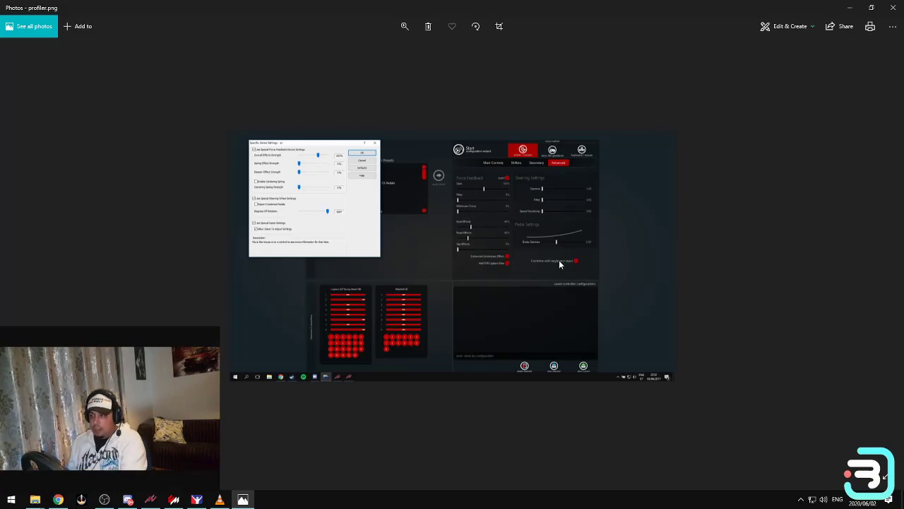
{"action": "key", "text": "alt+Tab"}
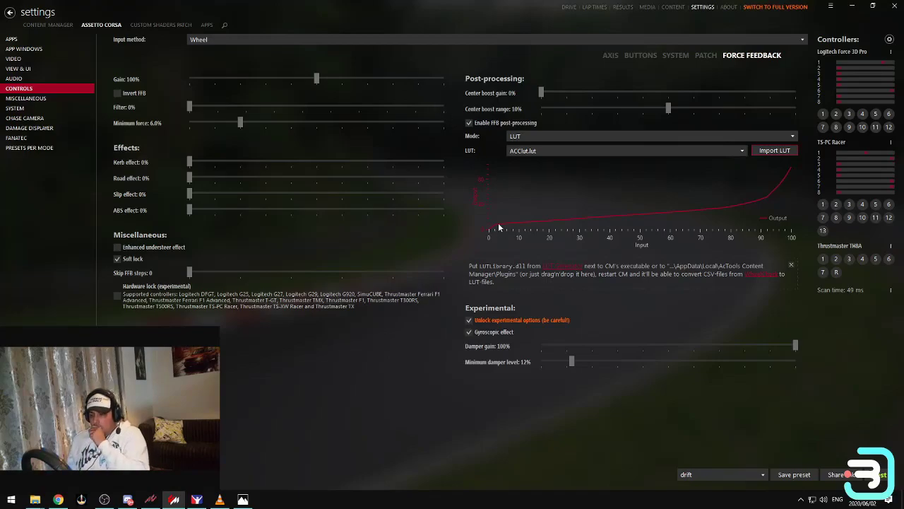
Examine the Software_01, profiler, lg profiler and vithNVj images from the wheel setup help folder, and close the viewer.
{"action": "left_click", "coordinate": [36, 500]}
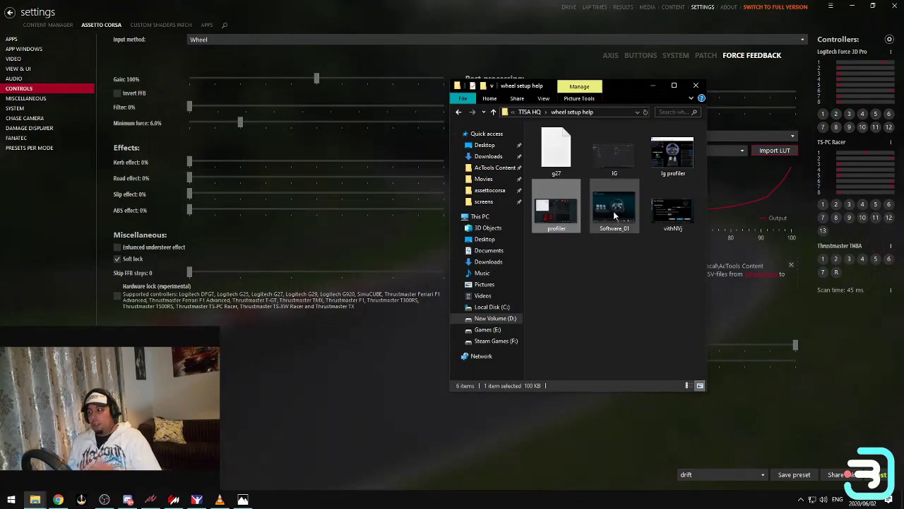
{"action": "left_click", "coordinate": [613, 210]}
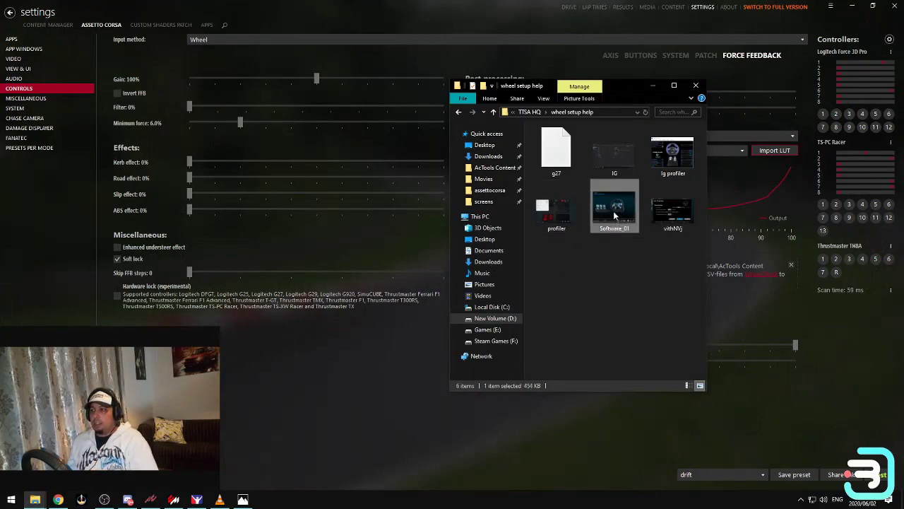
{"action": "double_click", "coordinate": [615, 216]}
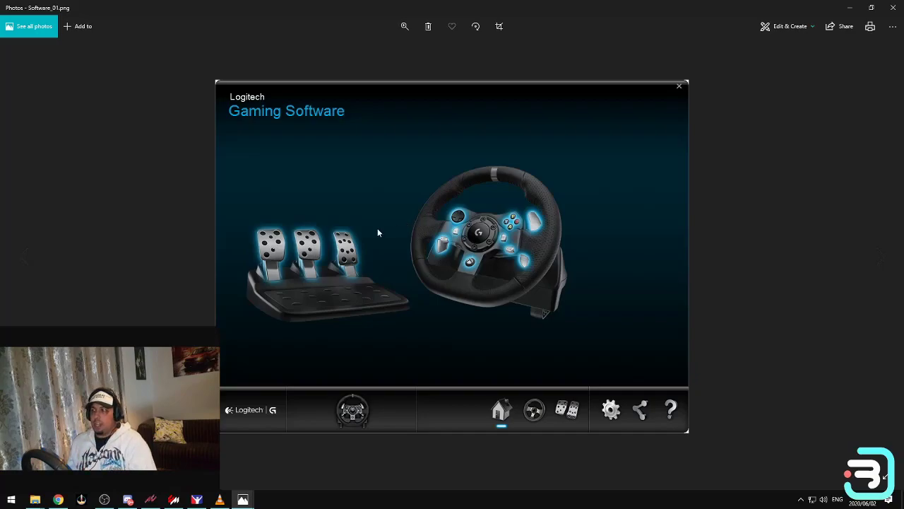
{"action": "left_click", "coordinate": [25, 255]}
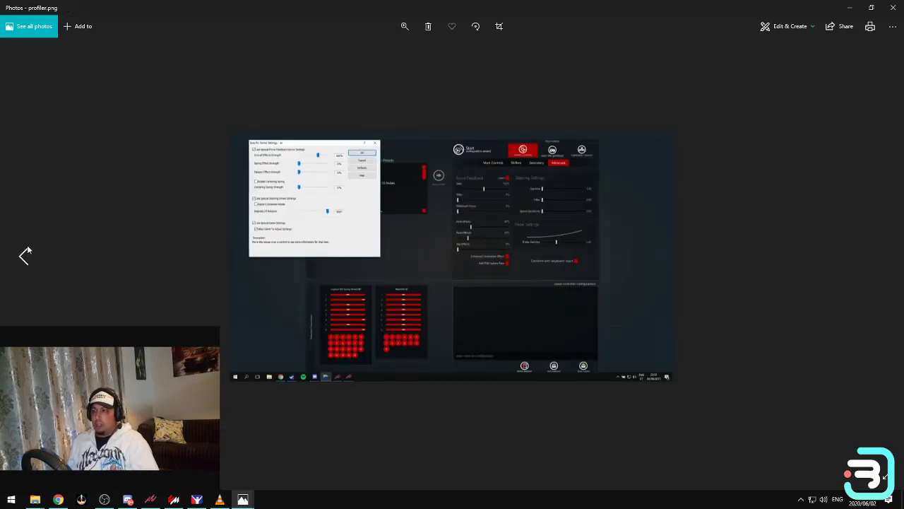
{"action": "left_click", "coordinate": [24, 254]}
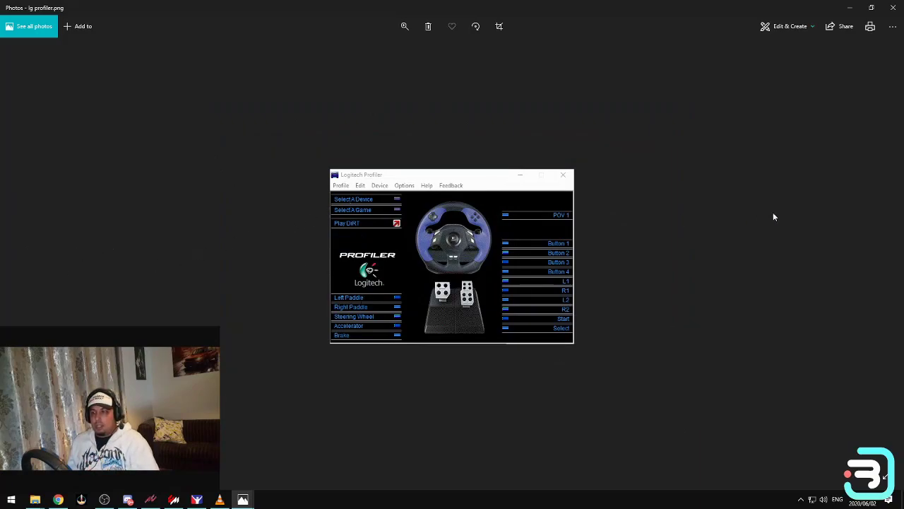
{"action": "left_click", "coordinate": [883, 256]}
{"action": "left_click", "coordinate": [883, 256]}
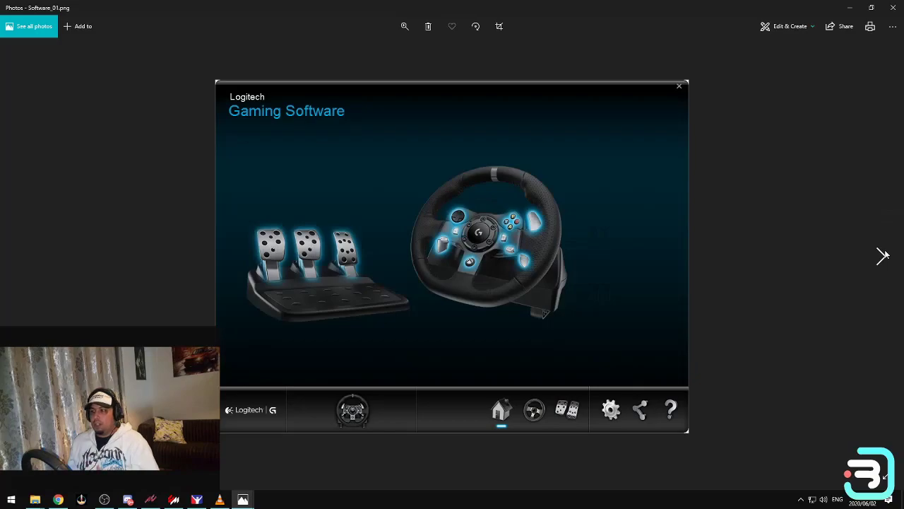
{"action": "left_click", "coordinate": [883, 255]}
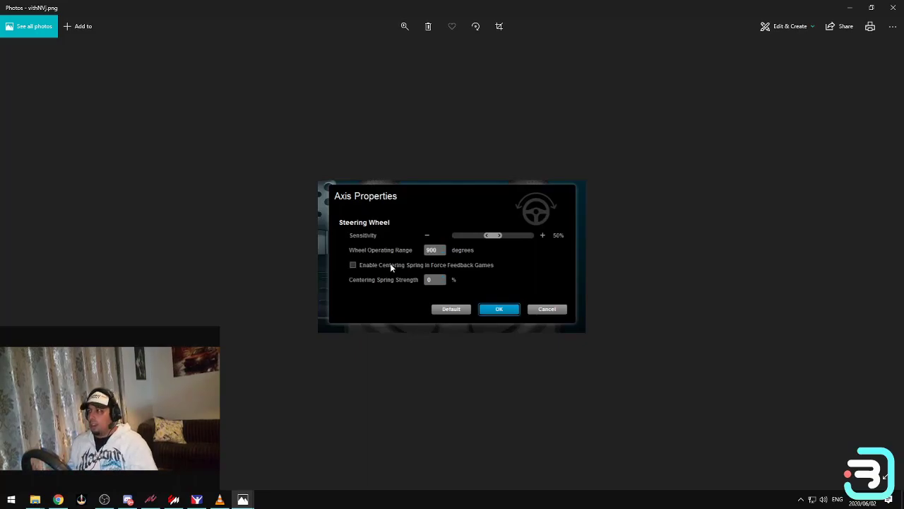
{"action": "left_click", "coordinate": [893, 7]}
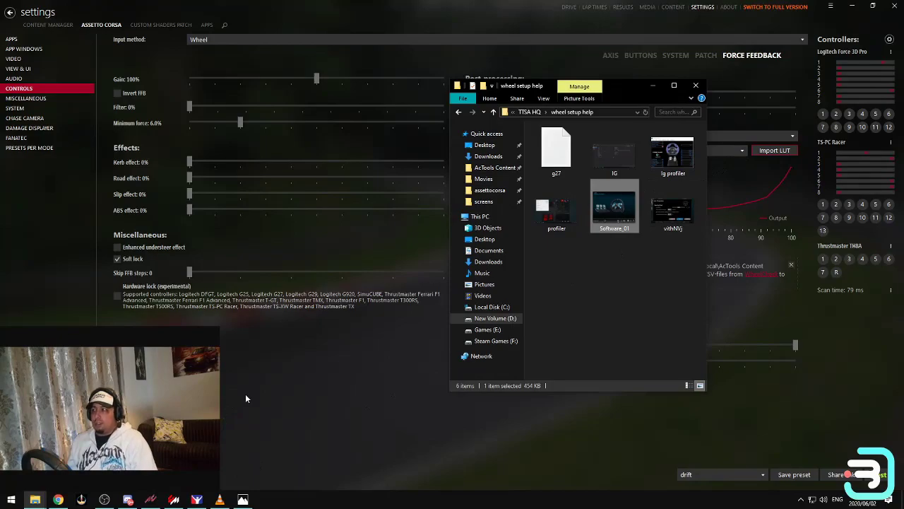
Examine the IG image of Content Manager's force feedback settings, close it and return to Content Manager.
{"action": "double_click", "coordinate": [633, 159]}
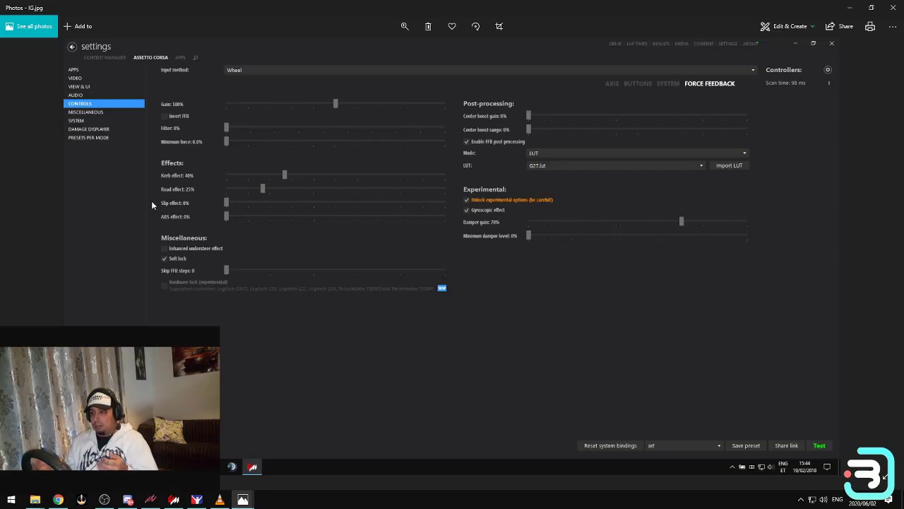
{"action": "left_click", "coordinate": [893, 7]}
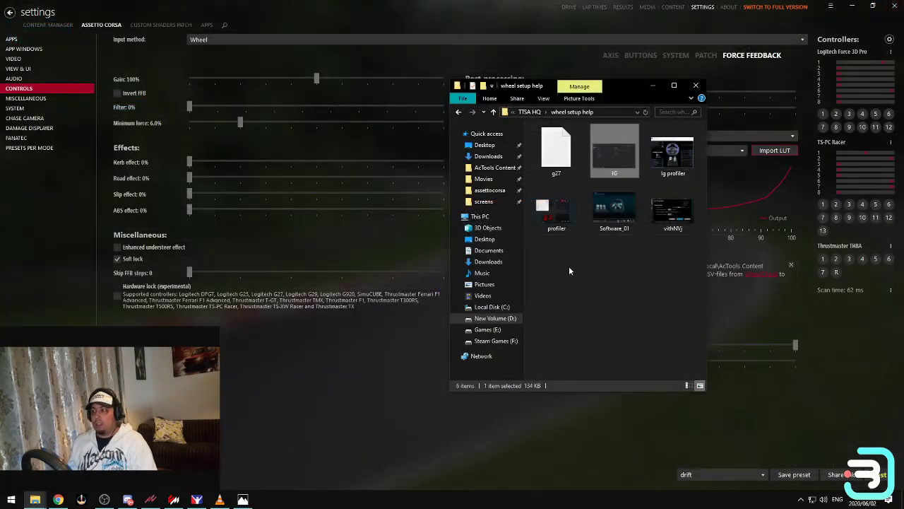
{"action": "left_click", "coordinate": [290, 376]}
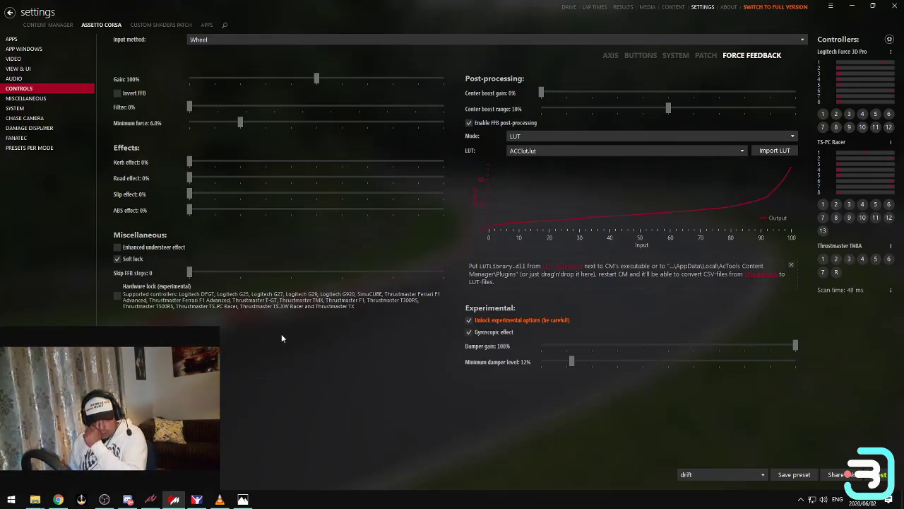
View the FFBClip app page in Chrome, and open New Volume (D:) > AC mods > other in a smaller File Explorer window over Content Manager.
{"action": "left_click", "coordinate": [58, 499]}
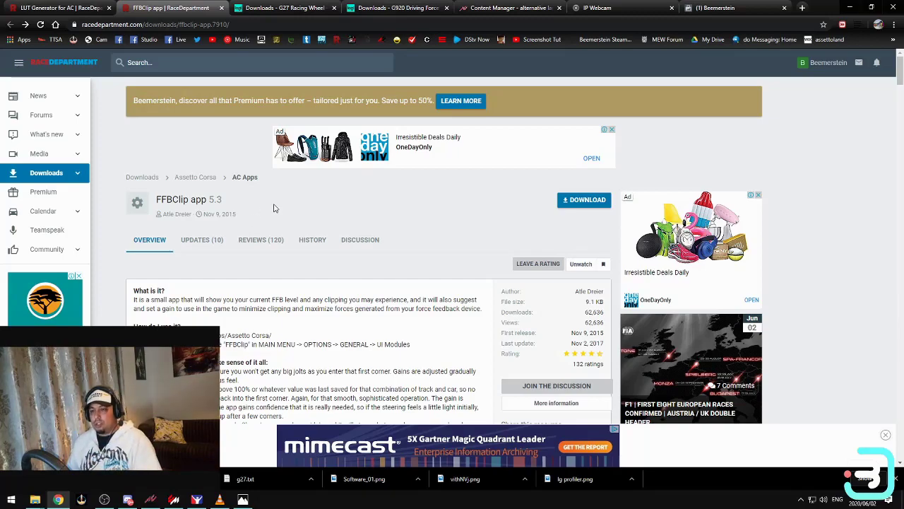
{"action": "left_click", "coordinate": [181, 503]}
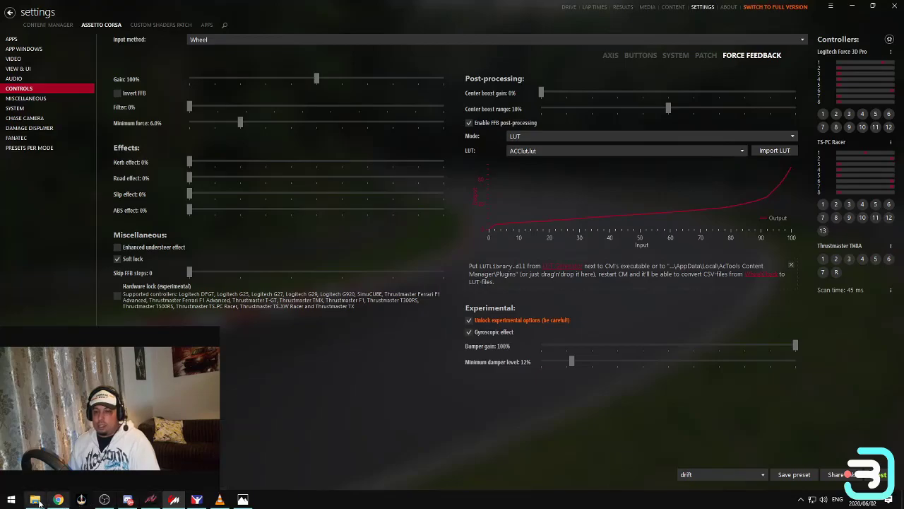
{"action": "left_click", "coordinate": [36, 500]}
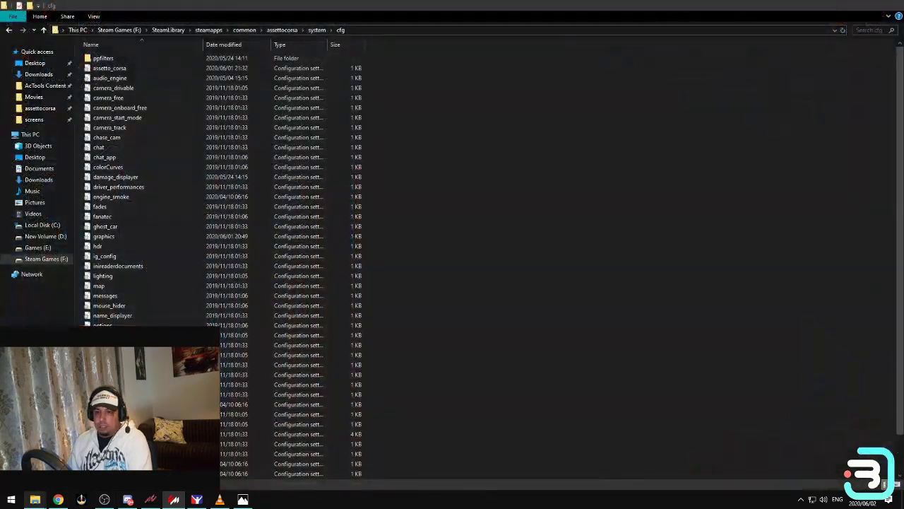
{"action": "left_click", "coordinate": [30, 239]}
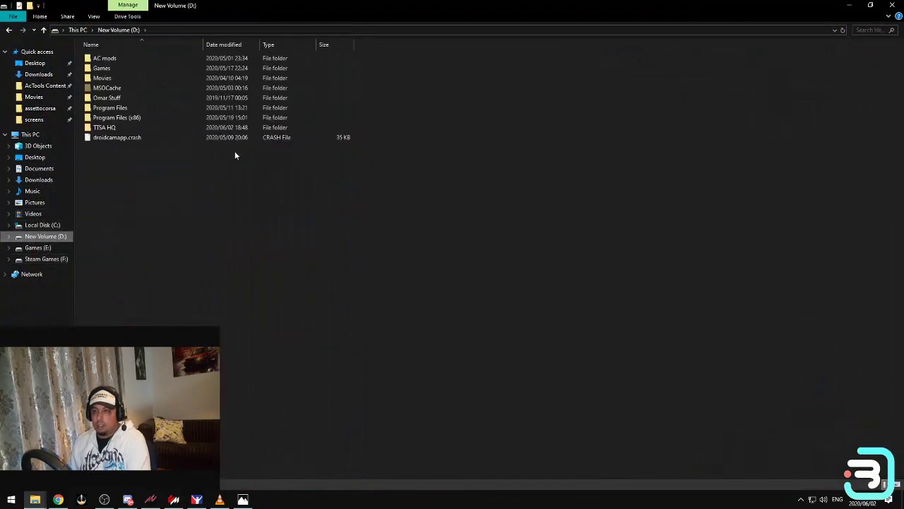
{"action": "double_click", "coordinate": [133, 61]}
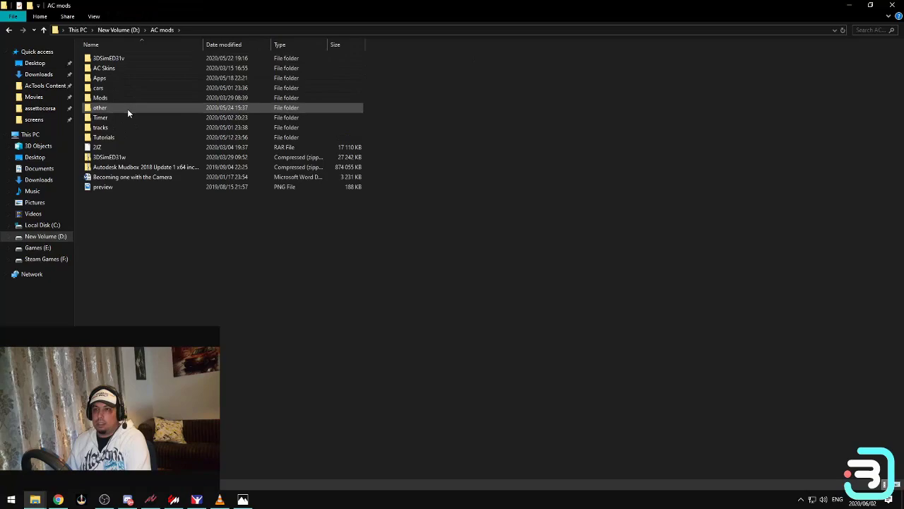
{"action": "double_click", "coordinate": [127, 108]}
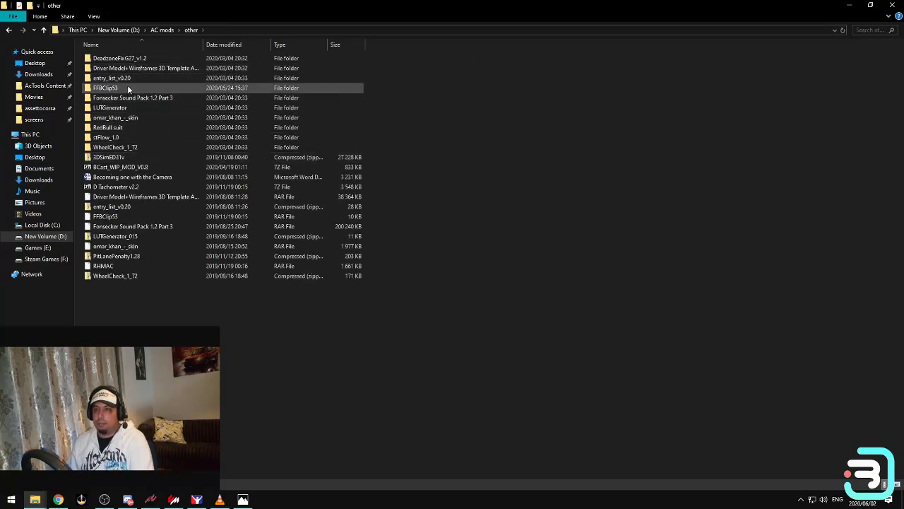
{"action": "left_click", "coordinate": [870, 5]}
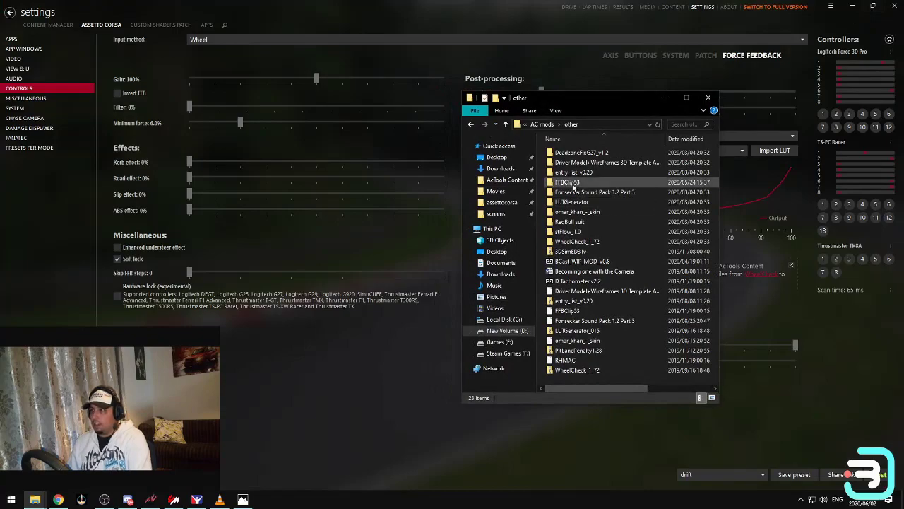
Add the FFBClip53 folder to Content Manager's downloads, view its install options, and open the Assetto Corsa Apps settings.
{"action": "left_click", "coordinate": [573, 185]}
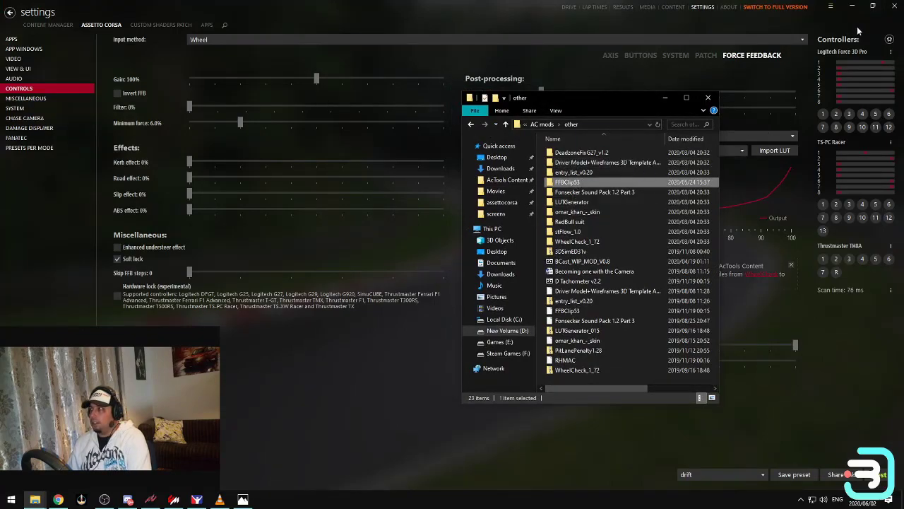
{"action": "left_click", "coordinate": [831, 6]}
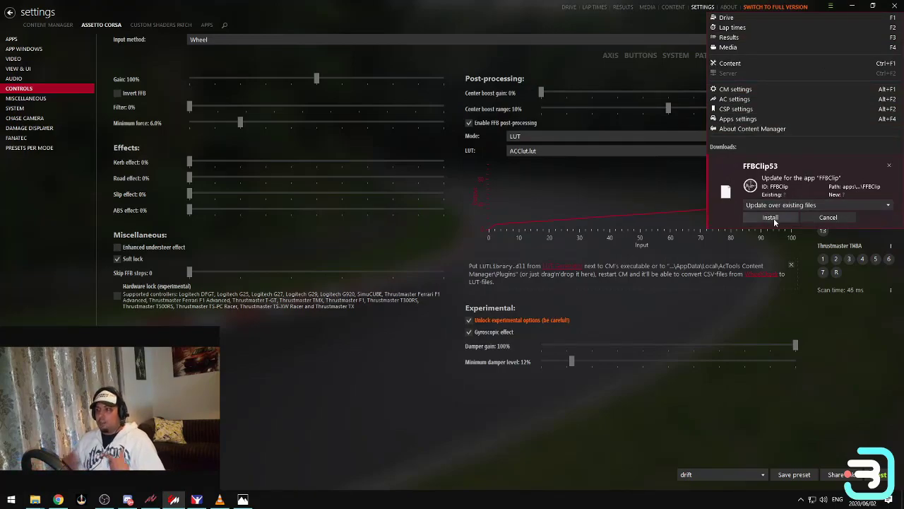
{"action": "left_click", "coordinate": [880, 389]}
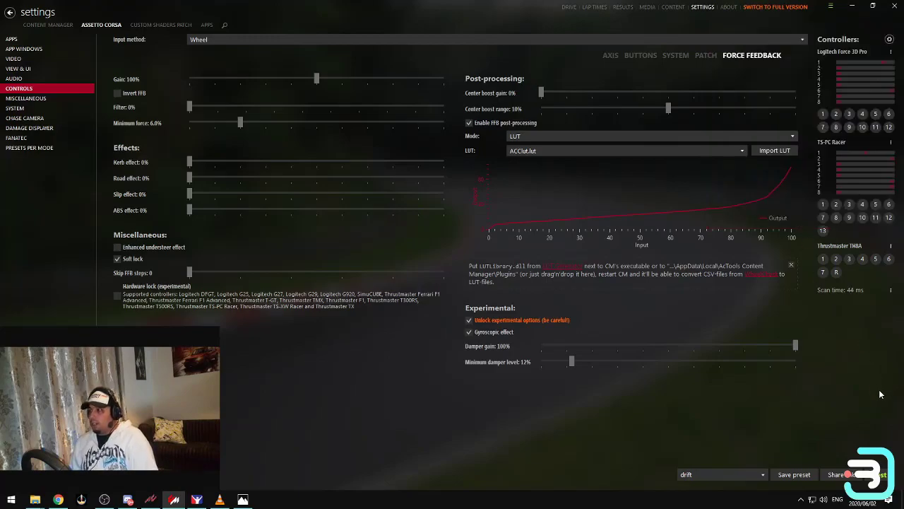
{"action": "left_click", "coordinate": [12, 40]}
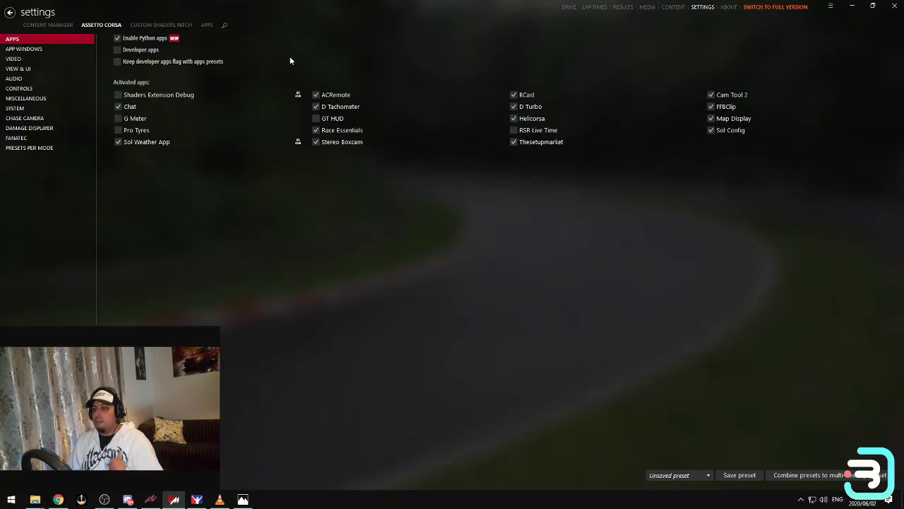
Disable FFB post-processing in the Assetto Corsa force feedback control settings.
{"action": "left_click", "coordinate": [10, 14]}
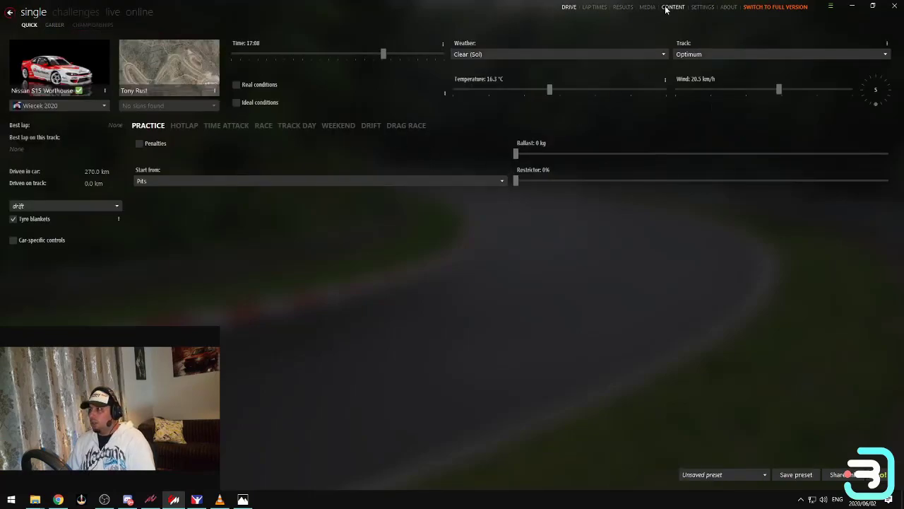
{"action": "left_click", "coordinate": [703, 7]}
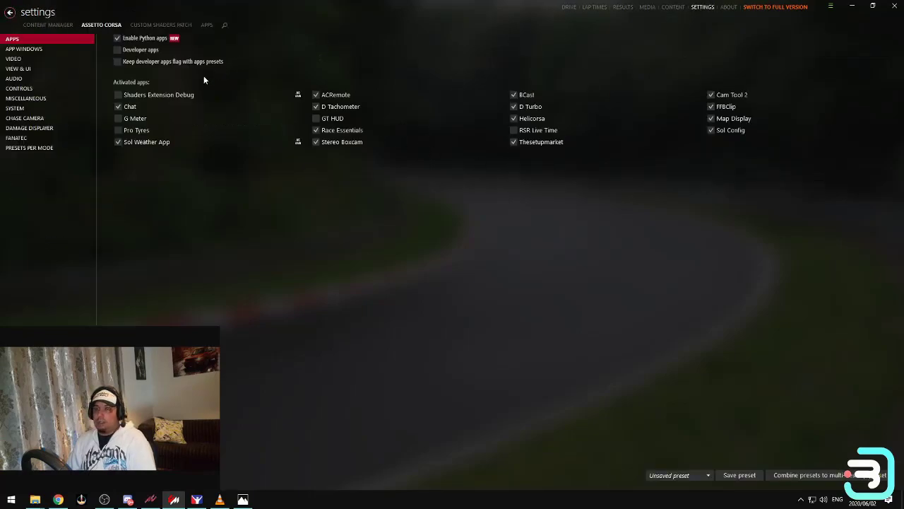
{"action": "left_click", "coordinate": [65, 91]}
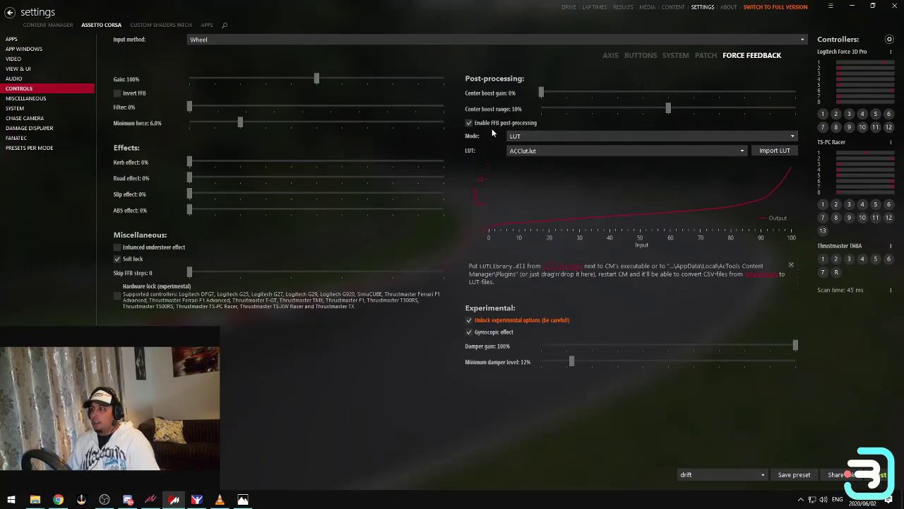
{"action": "left_click", "coordinate": [470, 123]}
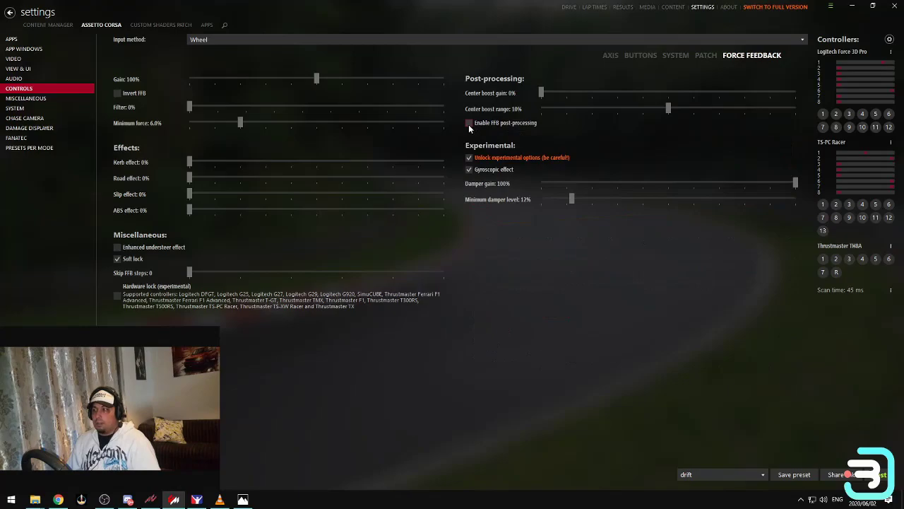
Filter the tracks by "vdc", choose VDC Rockingham for the practice drive, and launch the session.
{"action": "left_click", "coordinate": [568, 8]}
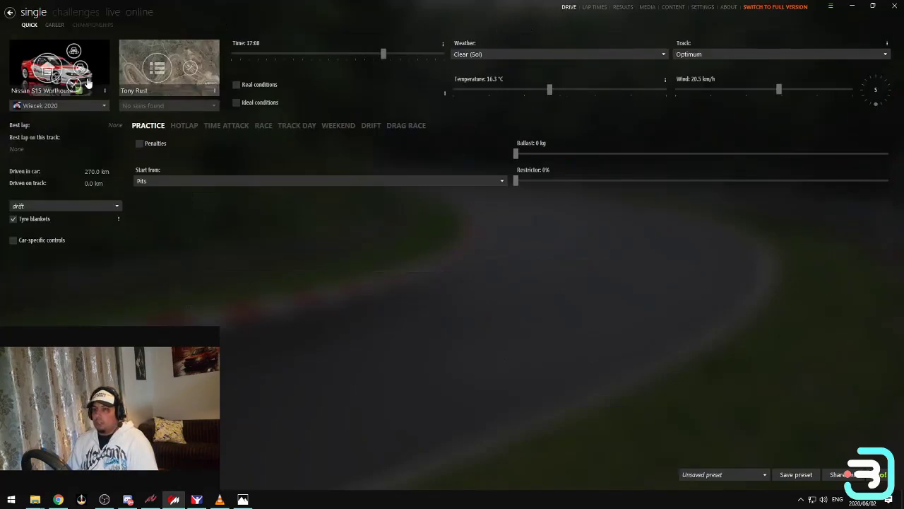
{"action": "left_click", "coordinate": [884, 479]}
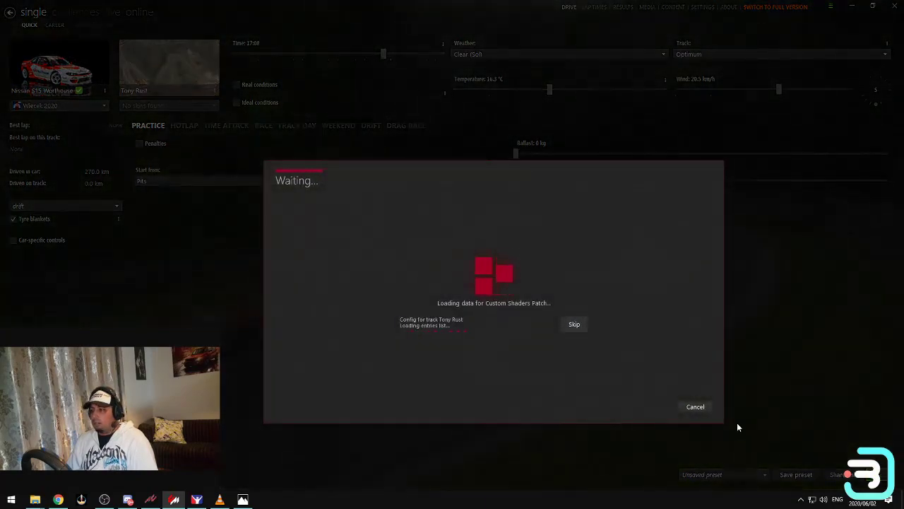
{"action": "left_click", "coordinate": [699, 405]}
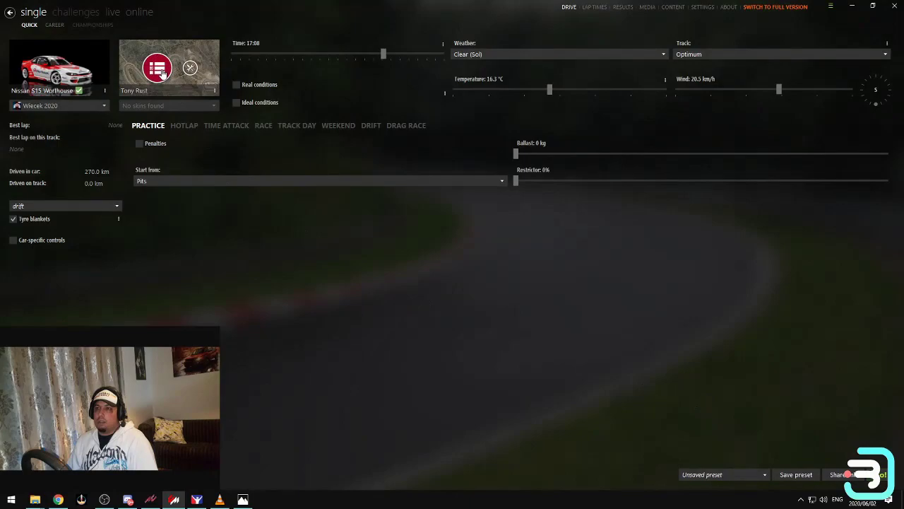
{"action": "left_click", "coordinate": [190, 65]}
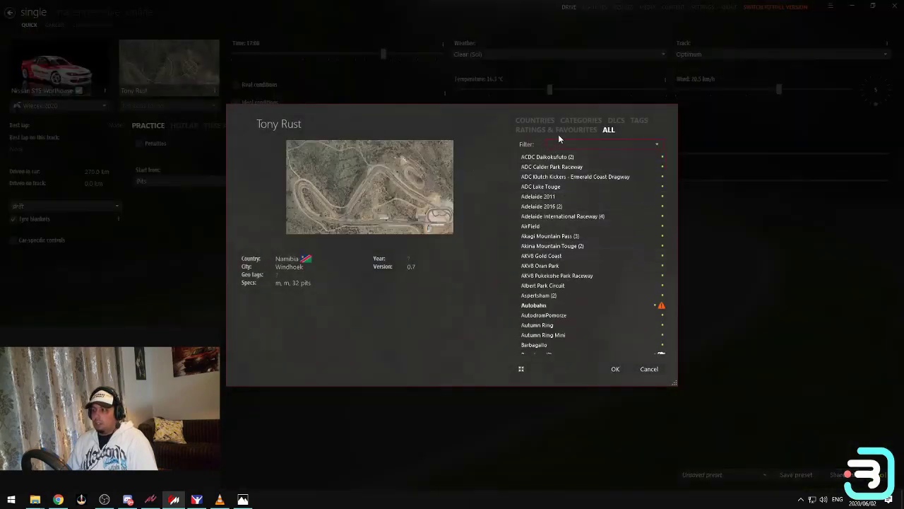
{"action": "type", "text": "vdc"}
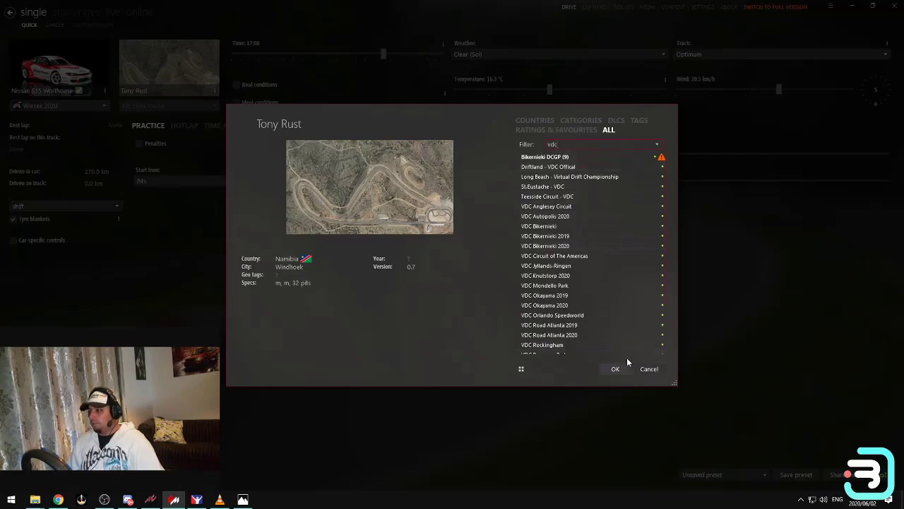
{"action": "scroll", "coordinate": [583, 315], "scroll_direction": "down", "scroll_amount": 1}
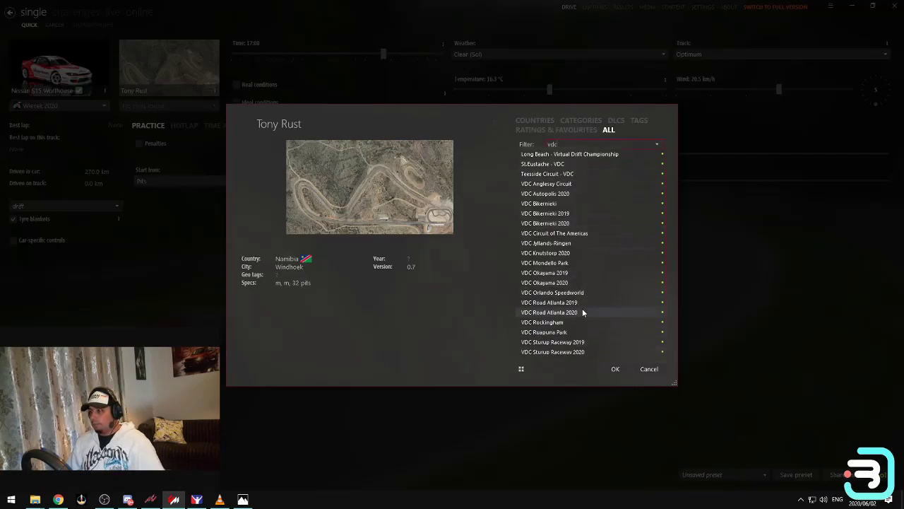
{"action": "left_click", "coordinate": [582, 321]}
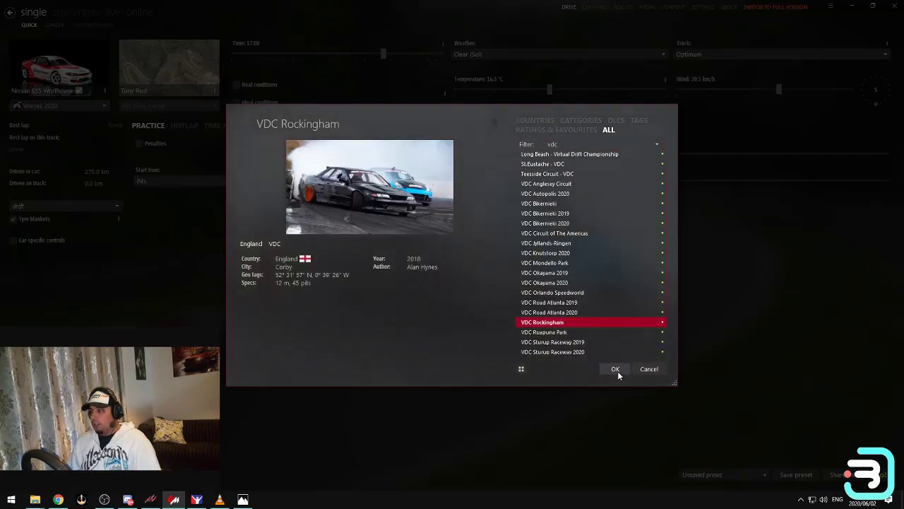
{"action": "left_click", "coordinate": [615, 369]}
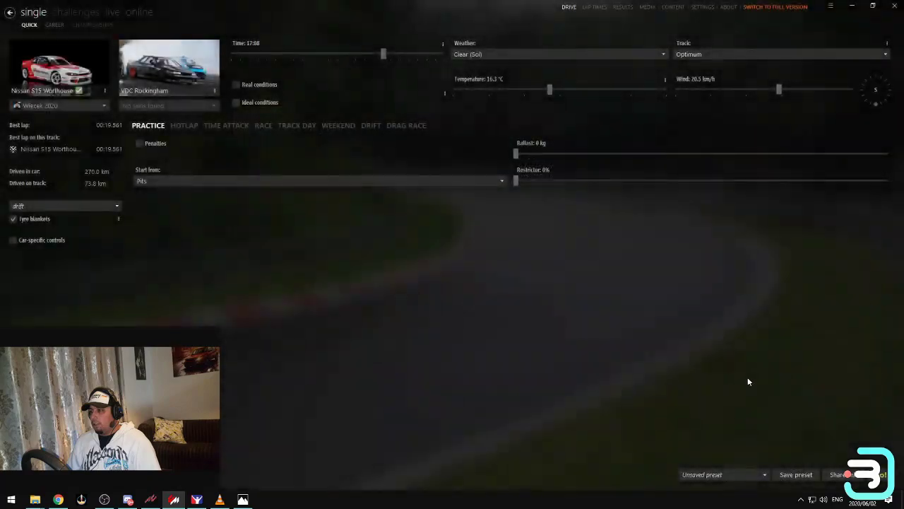
{"action": "left_click", "coordinate": [877, 474]}
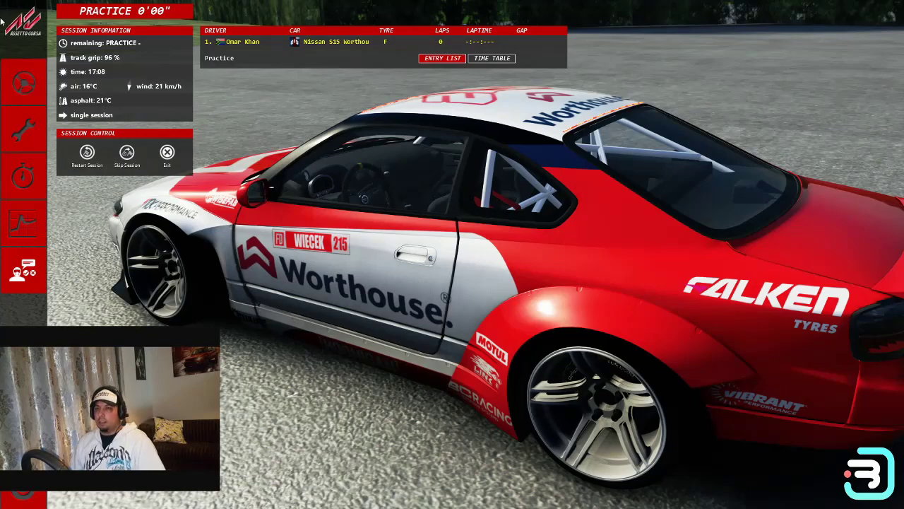
Load the jp setup saved for vdc_rockingham and enter the car to start driving.
{"action": "left_click", "coordinate": [26, 138]}
{"action": "left_click", "coordinate": [249, 95]}
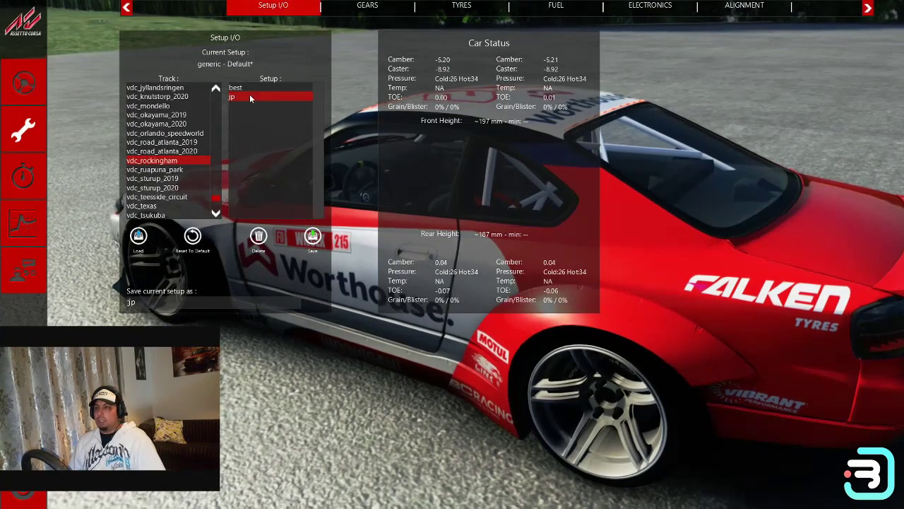
{"action": "left_click", "coordinate": [139, 240]}
{"action": "left_click", "coordinate": [15, 78]}
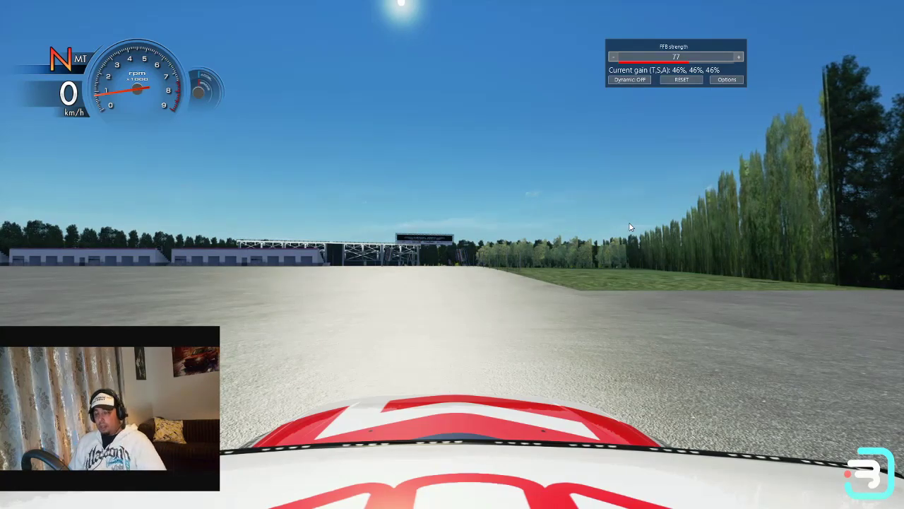
Try Manual override and Direct Drive mode in the FFBClip options, turn both off and exit the options.
{"action": "mouse_move", "coordinate": [840, 300]}
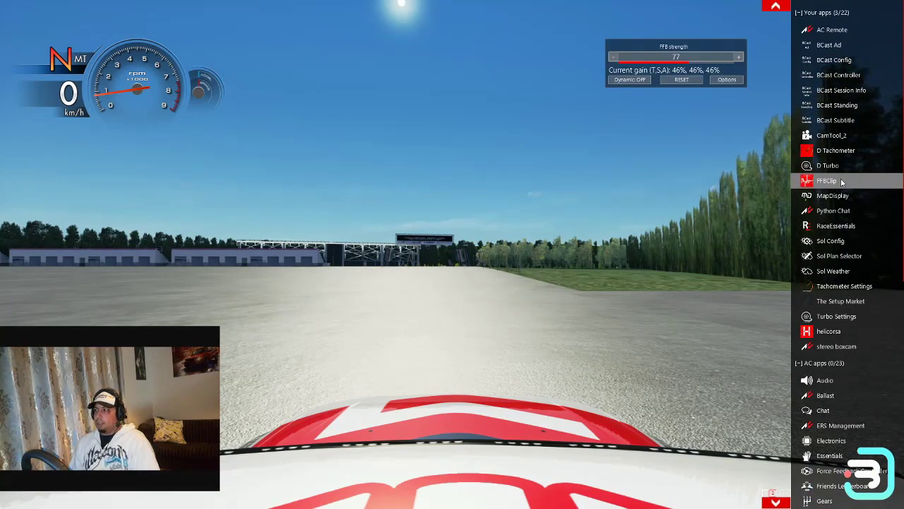
{"action": "left_click", "coordinate": [724, 80]}
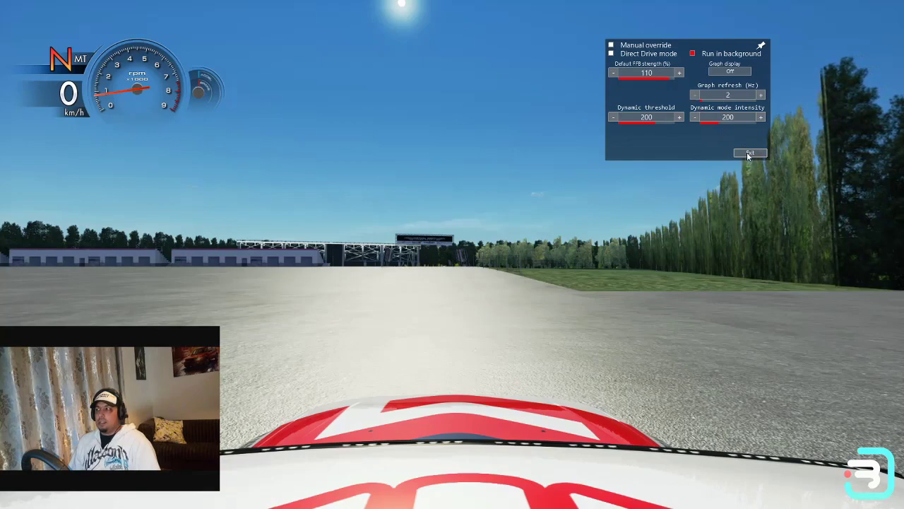
{"action": "left_click", "coordinate": [611, 45]}
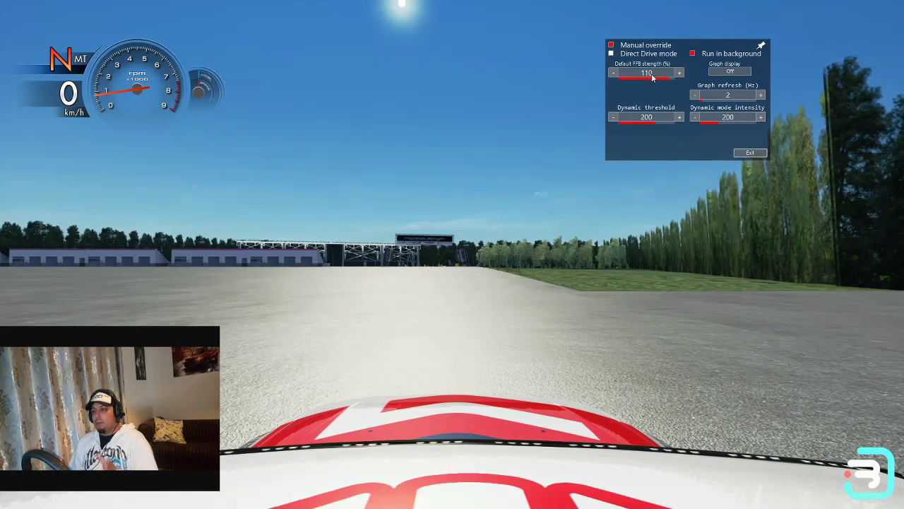
{"action": "left_click", "coordinate": [611, 55]}
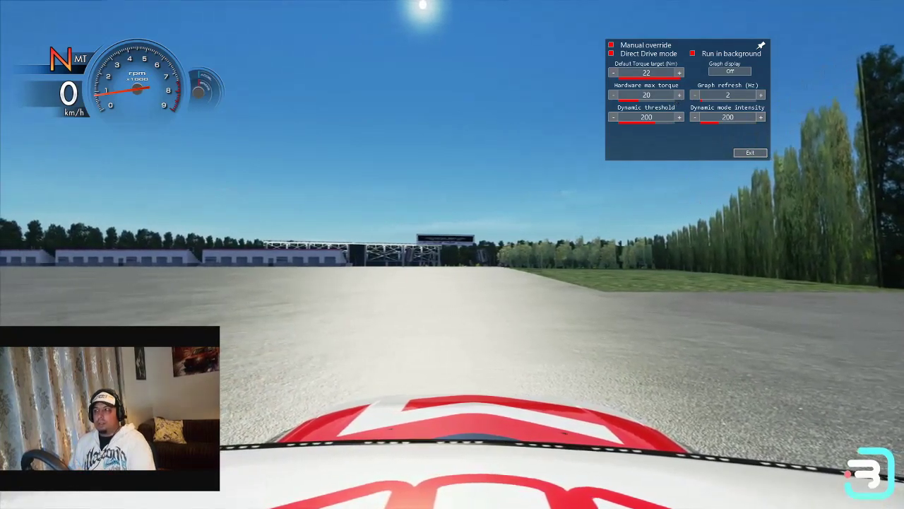
{"action": "left_click", "coordinate": [612, 54]}
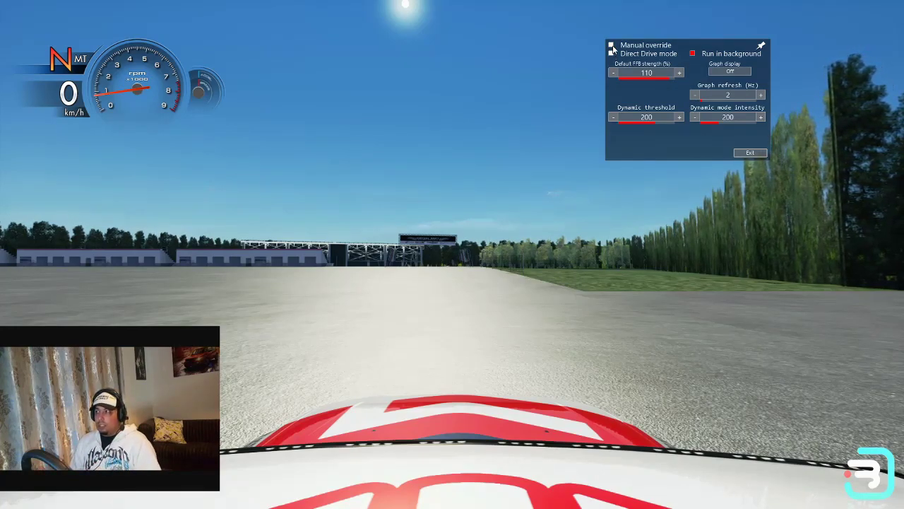
{"action": "left_click", "coordinate": [763, 153]}
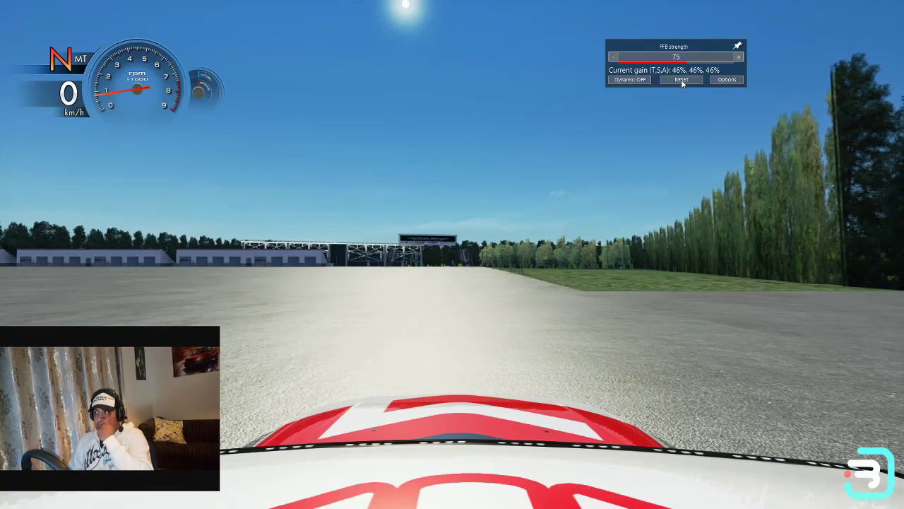
Raise the FFB strength in the FFBClip app to 99.
{"action": "left_click", "coordinate": [738, 58]}
{"action": "left_click", "coordinate": [739, 58]}
{"action": "left_click", "coordinate": [738, 57]}
{"action": "left_click", "coordinate": [739, 58]}
{"action": "left_click", "coordinate": [739, 61]}
{"action": "left_click", "coordinate": [739, 60]}
{"action": "left_click", "coordinate": [739, 61]}
{"action": "left_click", "coordinate": [739, 61]}
{"action": "left_click", "coordinate": [739, 61]}
{"action": "left_click", "coordinate": [739, 61]}
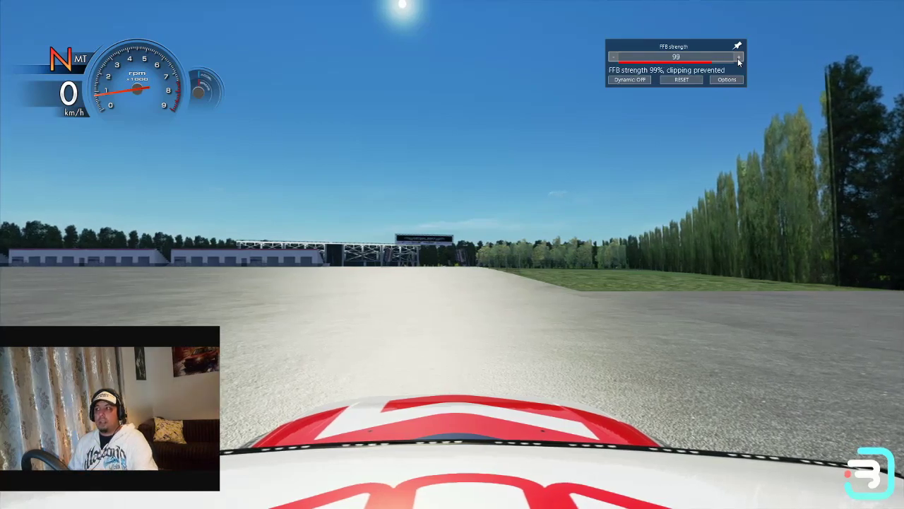
{"action": "left_click", "coordinate": [739, 61]}
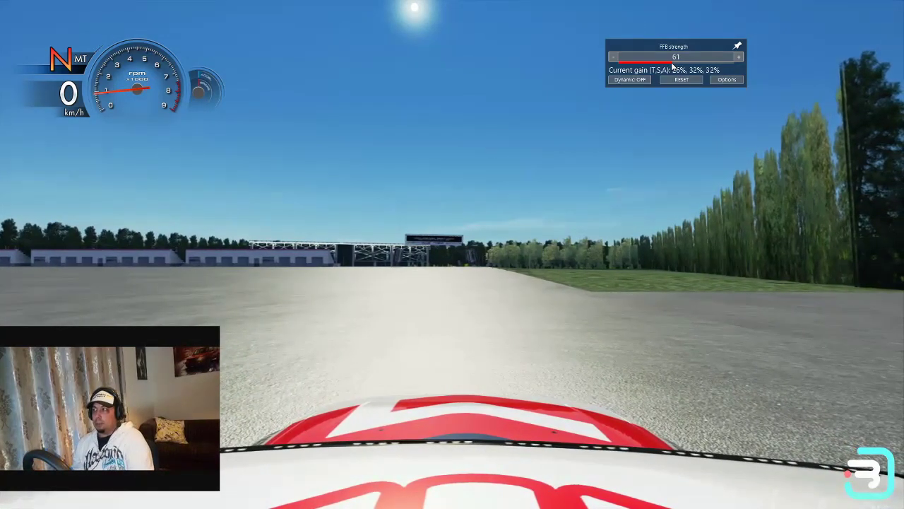
Try FFBClip strengths of 115 and 120, set the strength to 90, and exit the driving session.
{"action": "left_click", "coordinate": [738, 57]}
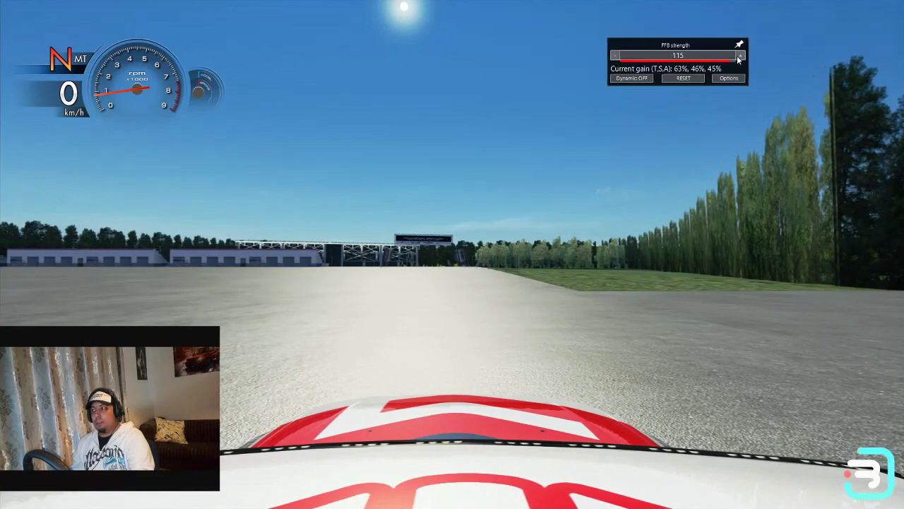
{"action": "left_click", "coordinate": [741, 57]}
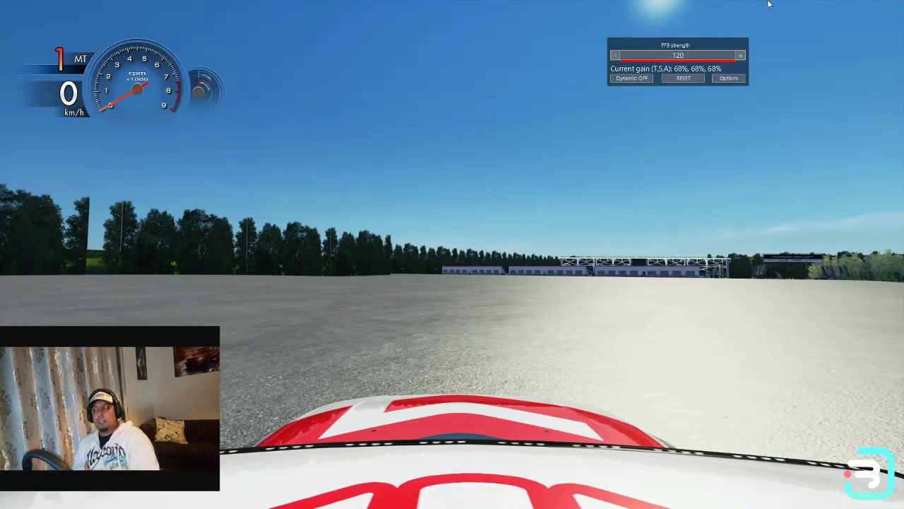
{"action": "left_click", "coordinate": [704, 58]}
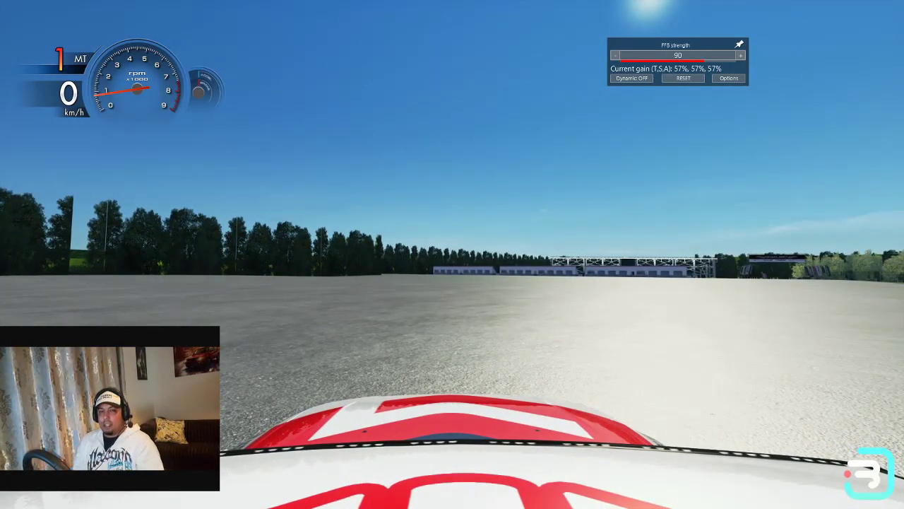
{"action": "key", "text": "Escape"}
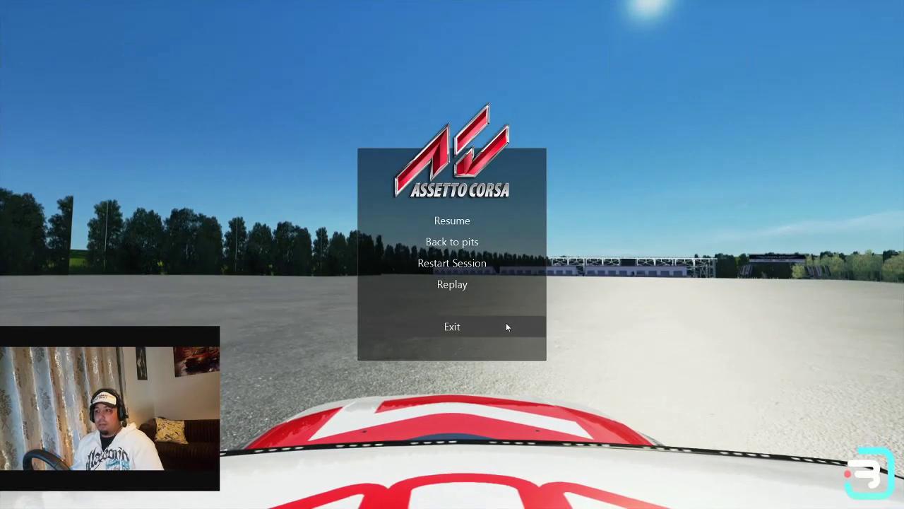
{"action": "left_click", "coordinate": [506, 327]}
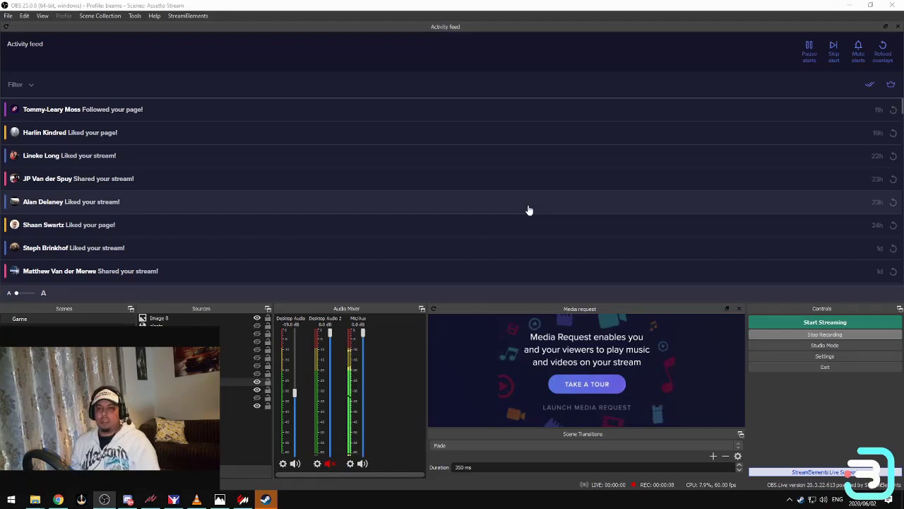
{"action": "scroll", "coordinate": [503, 158], "scroll_direction": "down", "scroll_amount": 2}
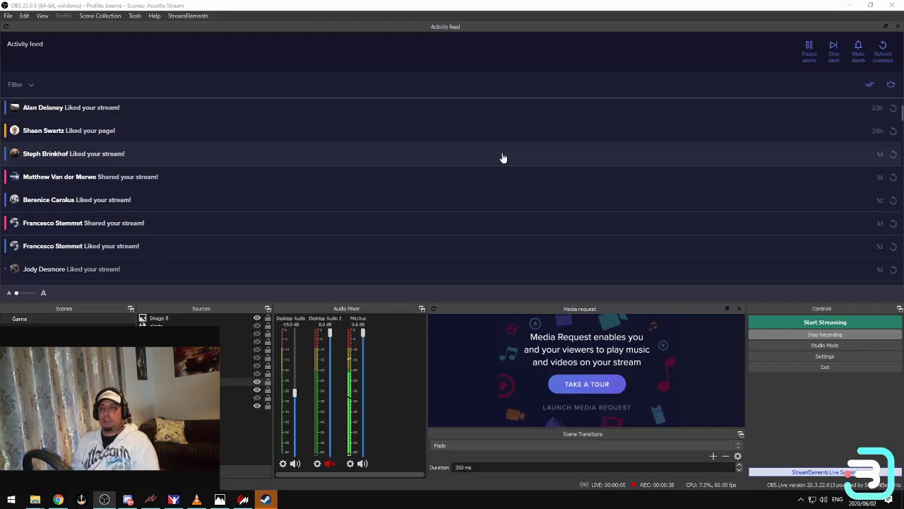
{"action": "scroll", "coordinate": [409, 151], "scroll_direction": "down", "scroll_amount": 1}
{"action": "scroll", "coordinate": [410, 151], "scroll_direction": "down", "scroll_amount": 4}
{"action": "scroll", "coordinate": [410, 151], "scroll_direction": "down", "scroll_amount": 2}
{"action": "scroll", "coordinate": [325, 153], "scroll_direction": "up", "scroll_amount": 2}
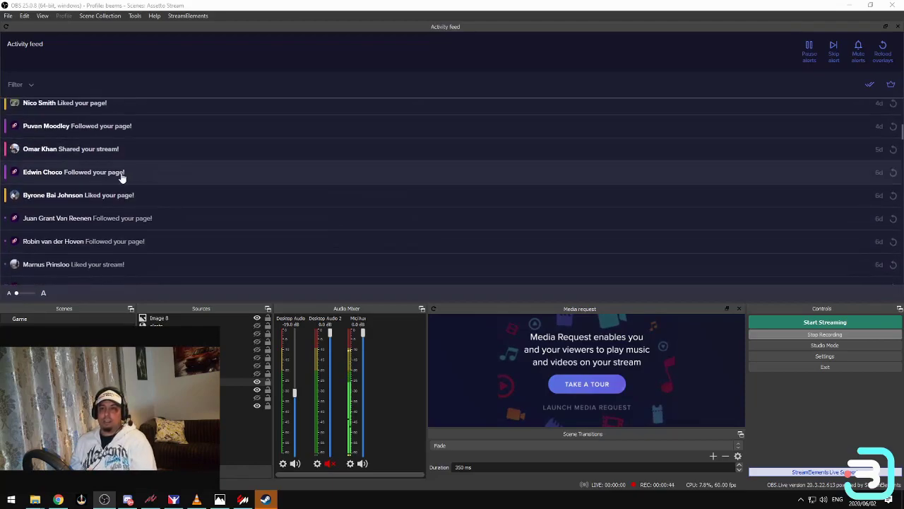
{"action": "scroll", "coordinate": [282, 162], "scroll_direction": "down", "scroll_amount": 2}
{"action": "scroll", "coordinate": [287, 161], "scroll_direction": "down", "scroll_amount": 1}
{"action": "scroll", "coordinate": [286, 162], "scroll_direction": "down", "scroll_amount": 1}
{"action": "scroll", "coordinate": [286, 162], "scroll_direction": "down", "scroll_amount": 2}
{"action": "scroll", "coordinate": [287, 161], "scroll_direction": "down", "scroll_amount": 3}
{"action": "scroll", "coordinate": [286, 162], "scroll_direction": "down", "scroll_amount": 2}
{"action": "scroll", "coordinate": [286, 162], "scroll_direction": "down", "scroll_amount": 6}
{"action": "scroll", "coordinate": [286, 162], "scroll_direction": "down", "scroll_amount": 3}
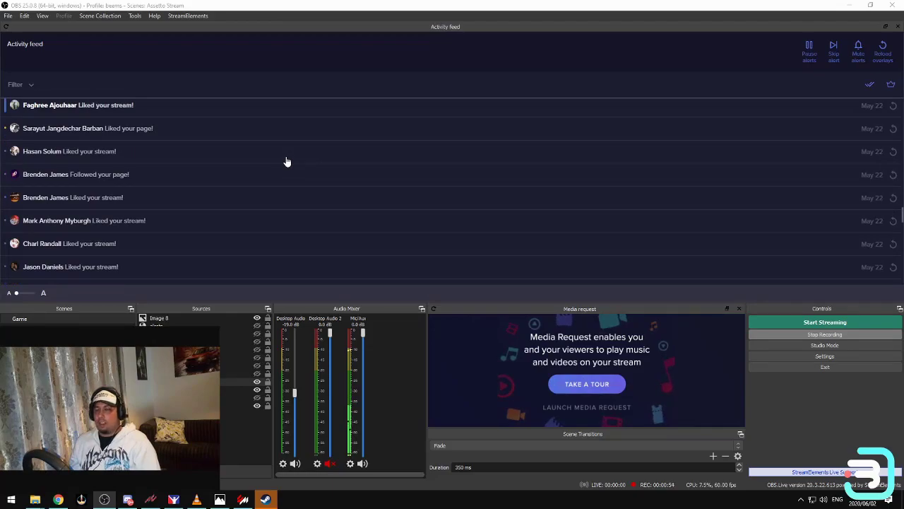
{"action": "scroll", "coordinate": [286, 162], "scroll_direction": "down", "scroll_amount": 2}
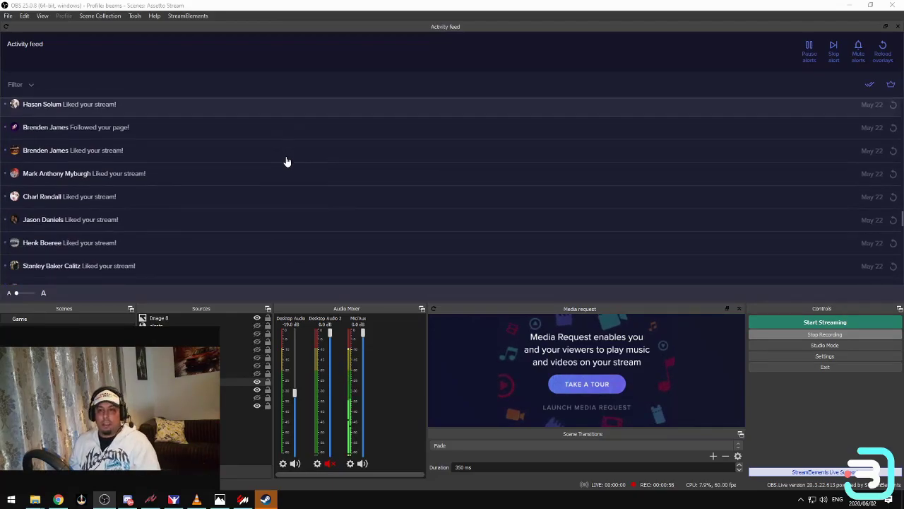
{"action": "scroll", "coordinate": [286, 162], "scroll_direction": "down", "scroll_amount": 1}
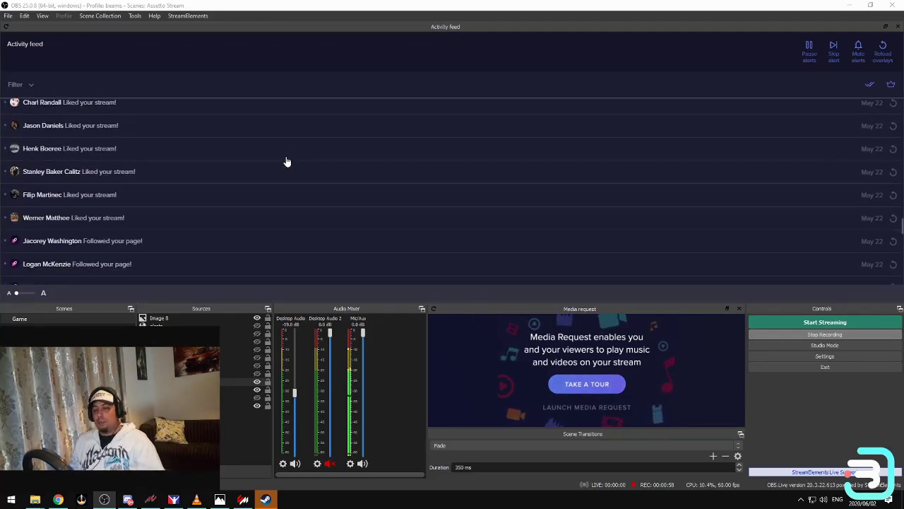